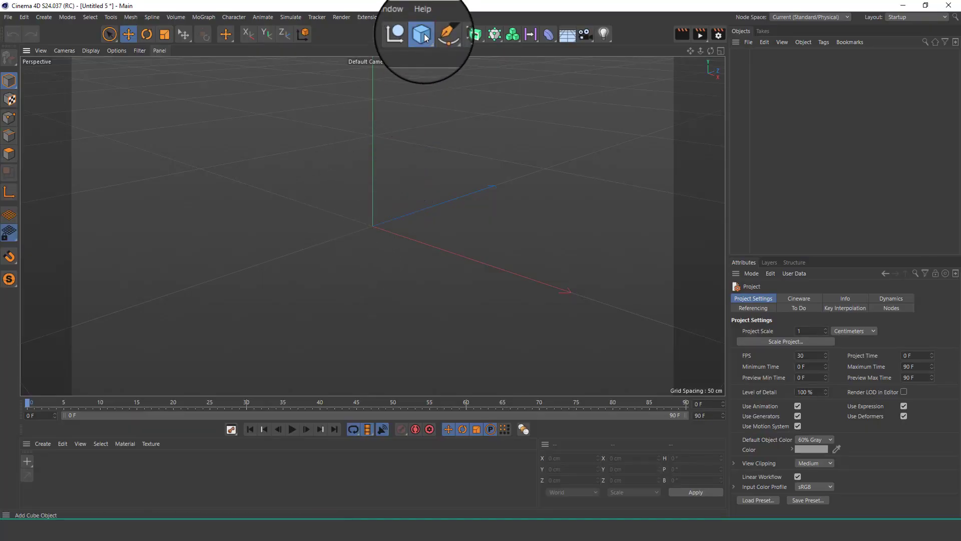
Add a Tube facing +Z with about 157 cm outer and 119 cm inner radius
drag(424, 34, 490, 103)
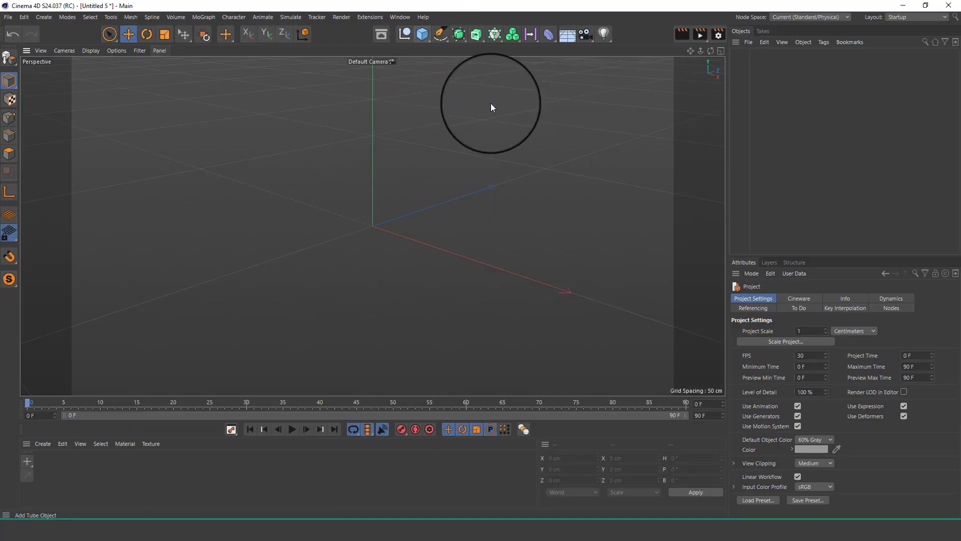
click(851, 388)
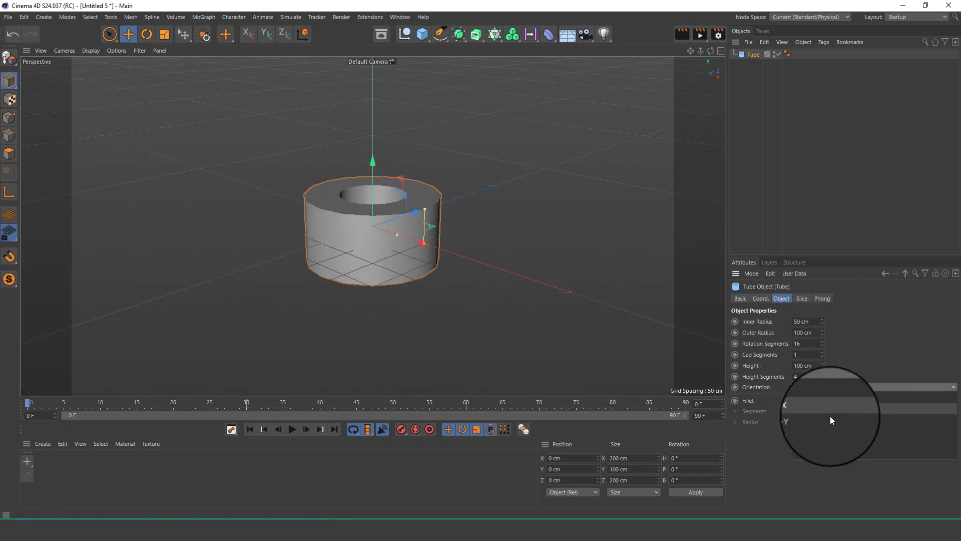
click(823, 443)
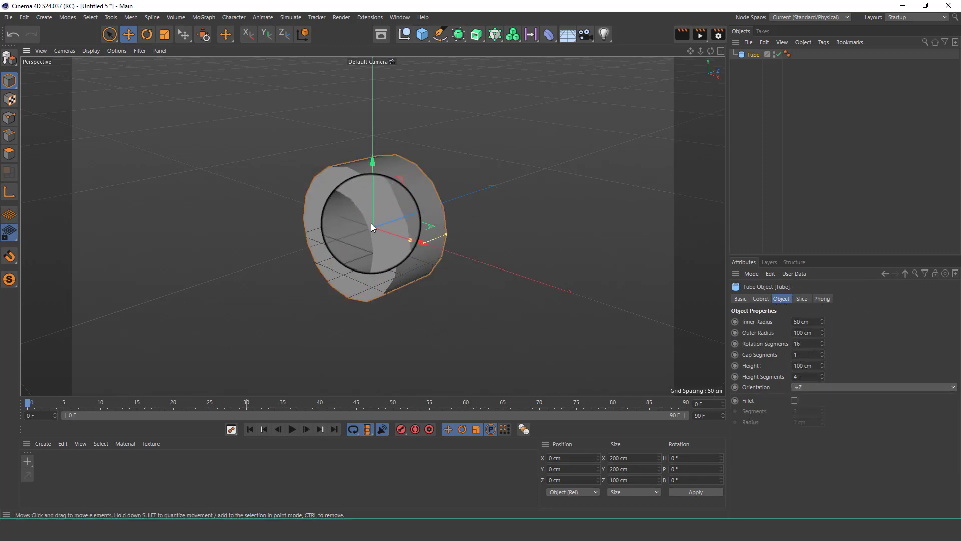
mouse_move(445, 235)
mouse_down()
mouse_move(506, 250)
mouse_move(497, 253)
mouse_up()
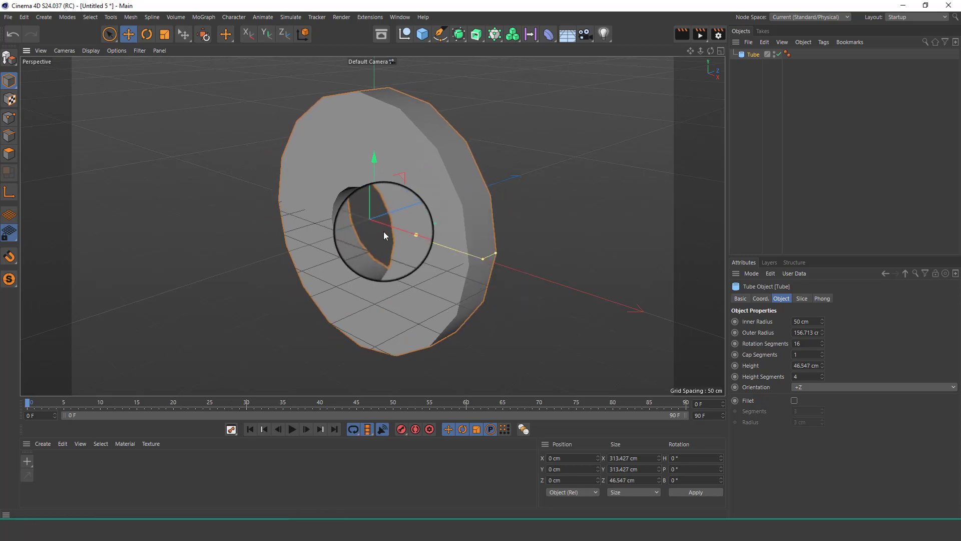
mouse_move(416, 235)
mouse_down()
mouse_move(460, 245)
mouse_move(358, 222)
mouse_up()
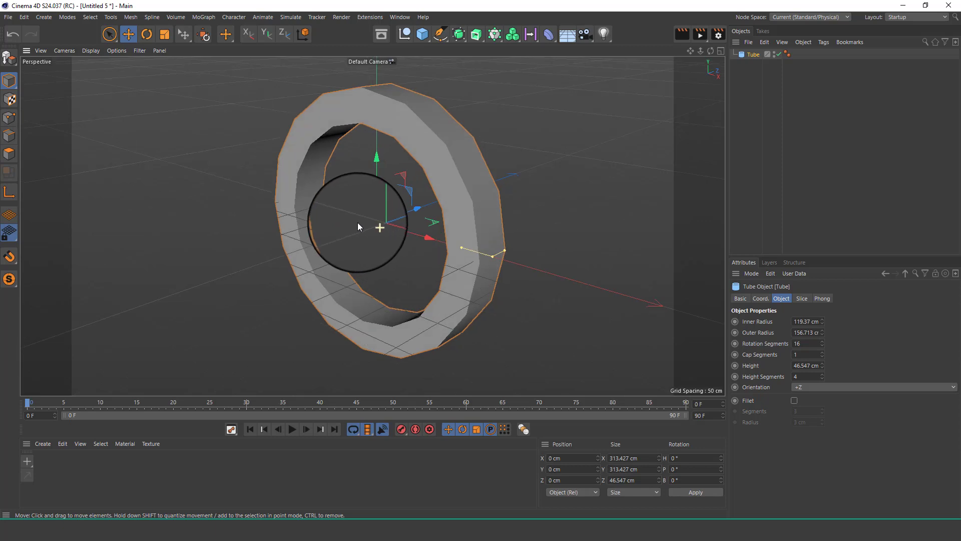
Show Gouraud Shading (Lines) and give the tube 45 rotation segments
click(90, 56)
click(100, 80)
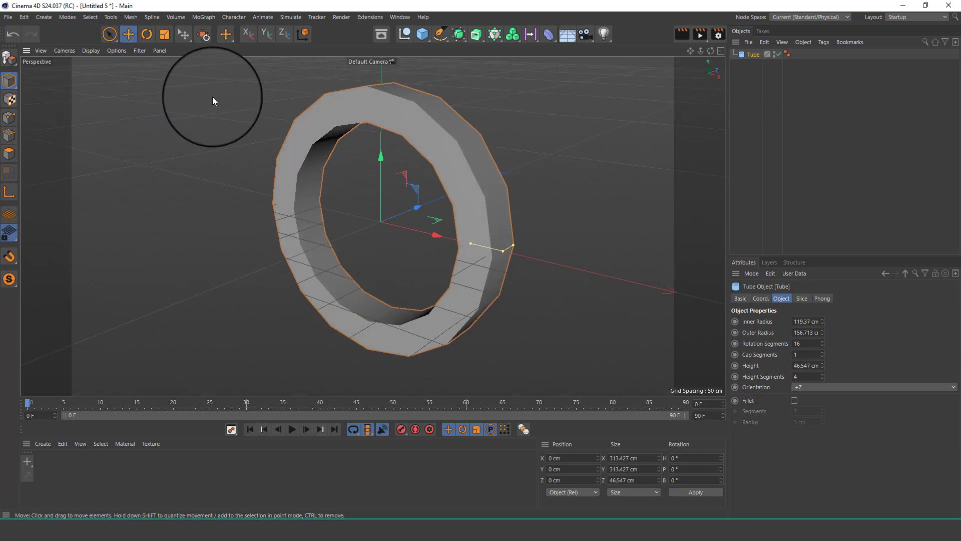
double_click(813, 344)
text(45)
key(Return)
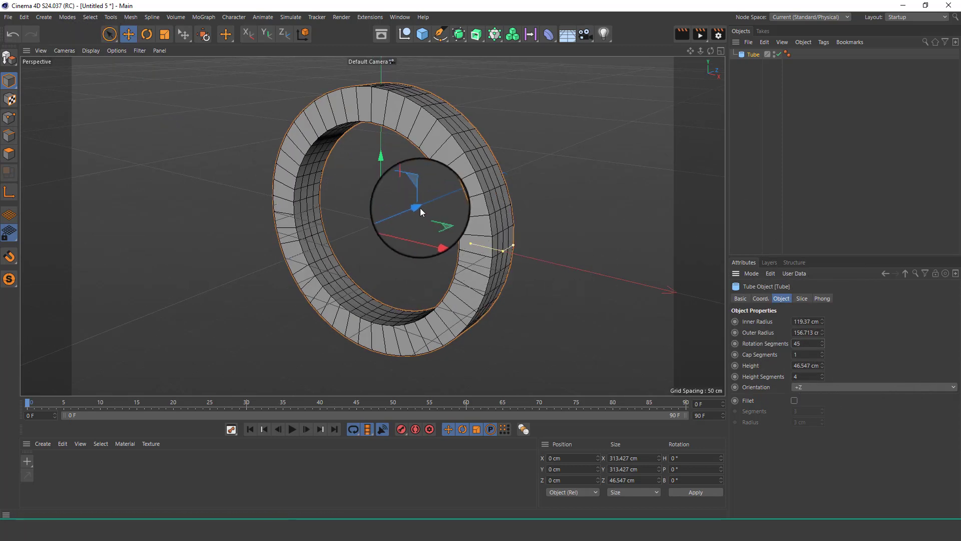
alt+drag(407, 178, 386, 175)
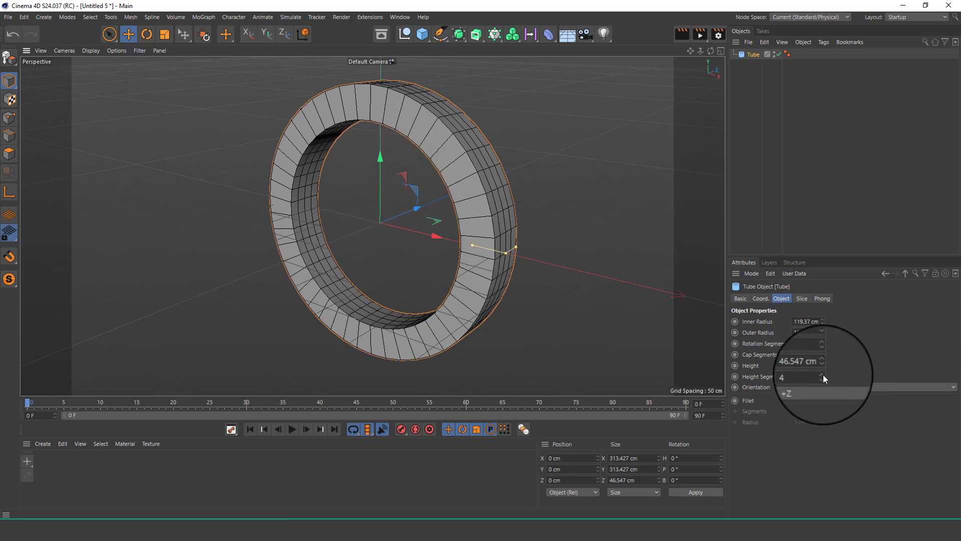
Enable a one-segment fillet on the ring with radius 18.672 cm
click(793, 399)
click(823, 414)
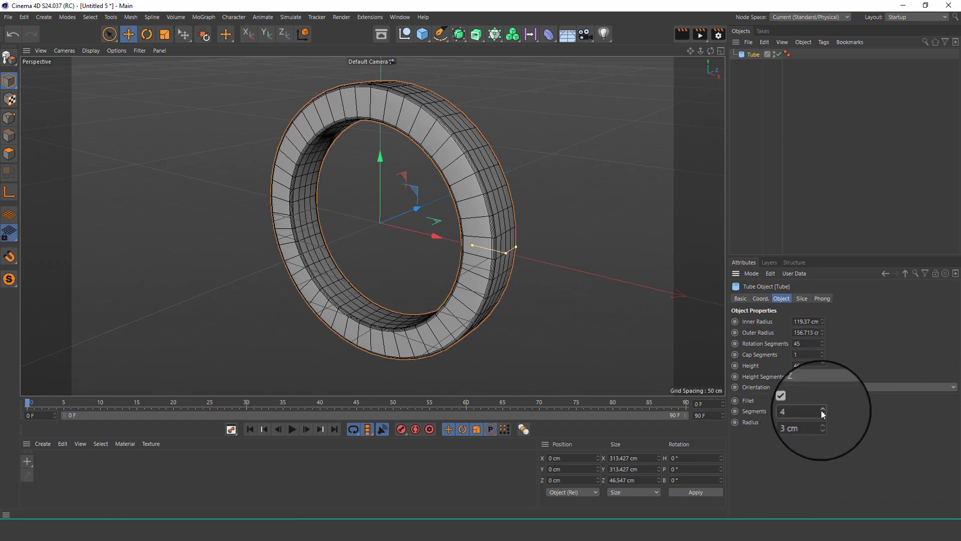
click(821, 413)
click(820, 419)
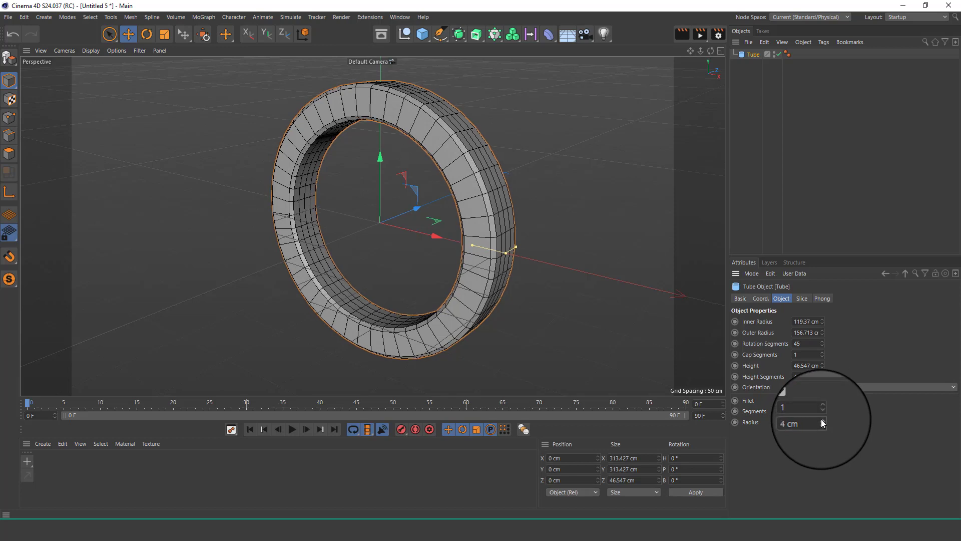
drag(822, 423, 821, 419)
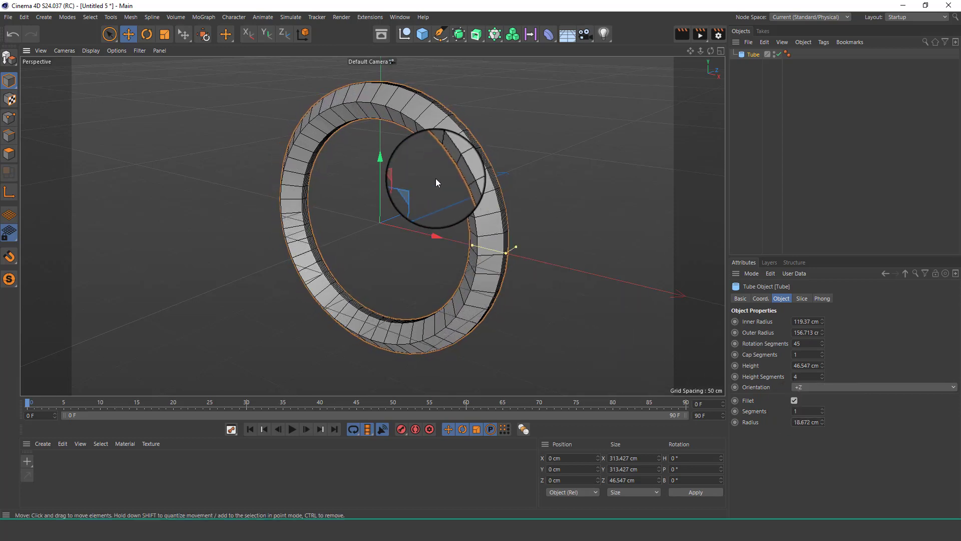
Thicken the ring to 71.146 cm height with 1 height segment
alt+drag(434, 174, 434, 216)
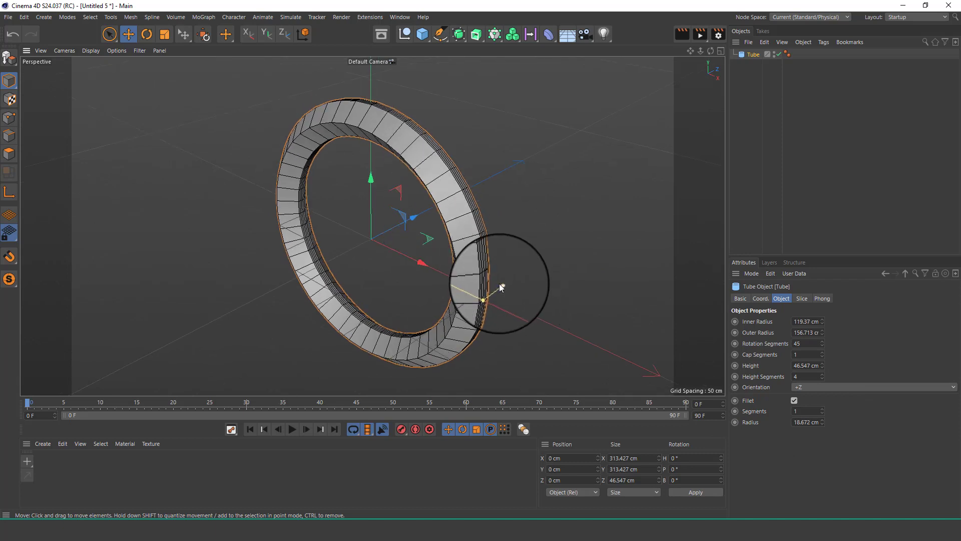
drag(506, 288, 510, 287)
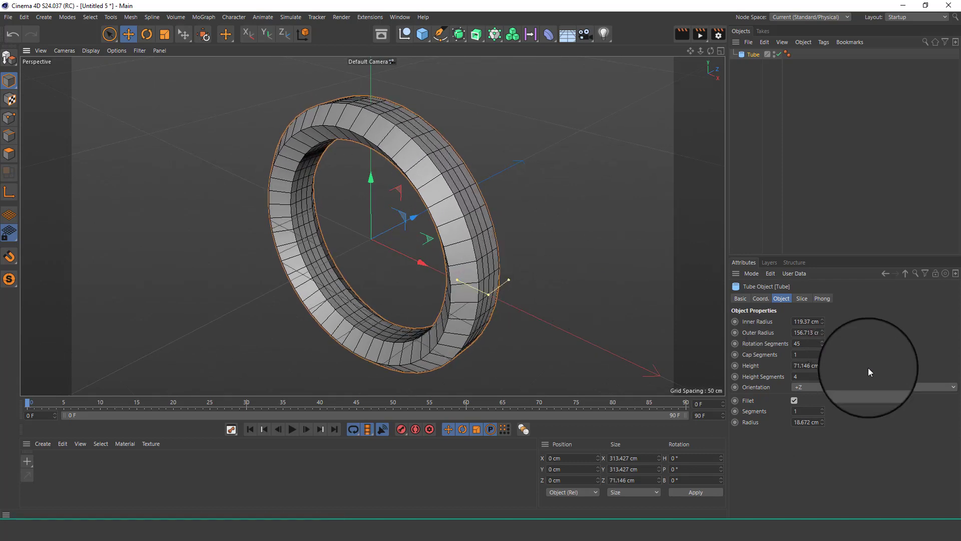
click(821, 378)
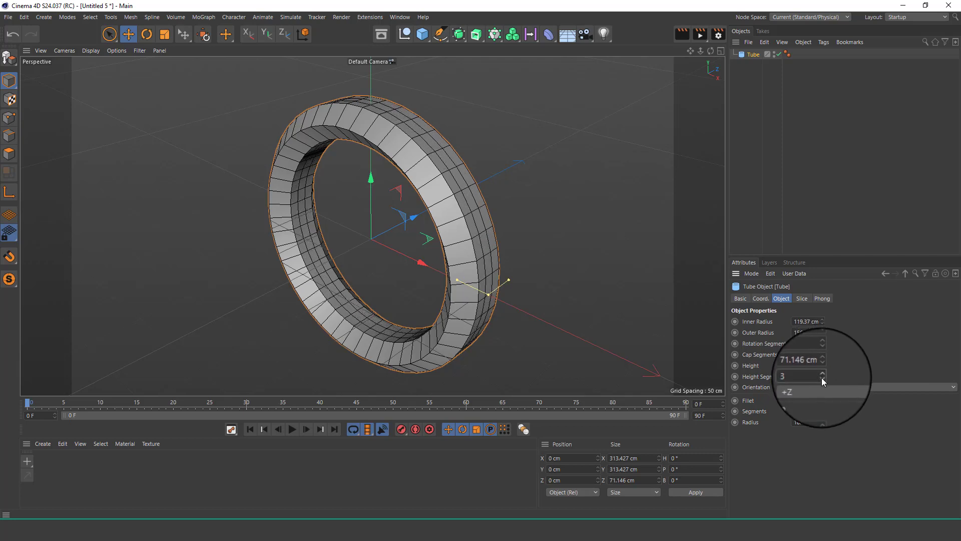
click(821, 378)
mouse_move(354, 221)
alt+mouse_down()
mouse_move(527, 211)
mouse_move(412, 211)
mouse_move(386, 199)
mouse_move(380, 212)
alt+mouse_up()
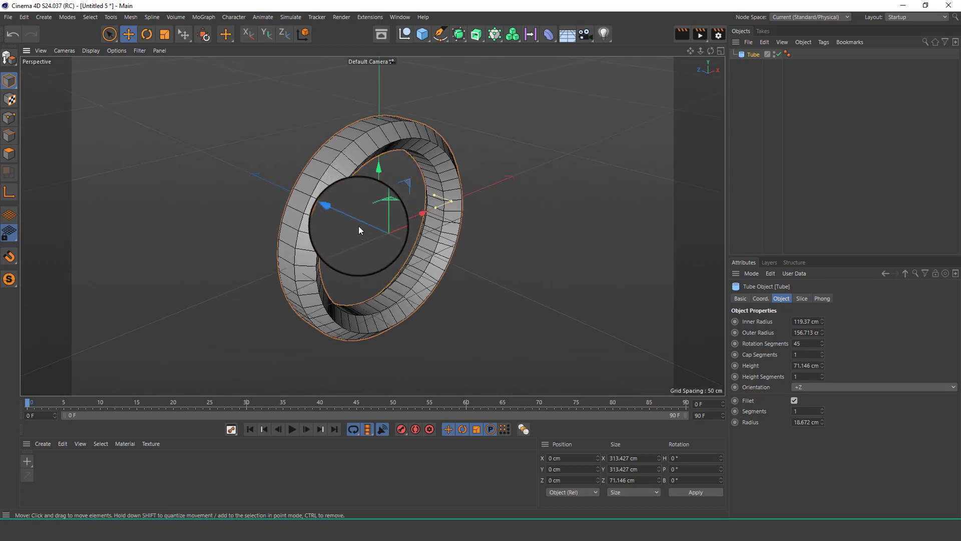
scroll(358, 226, down, 5)
Add a Text object left of the ring reading 'THE ONE THOUSAND WAY TO EARN ONLINE'
click(420, 32)
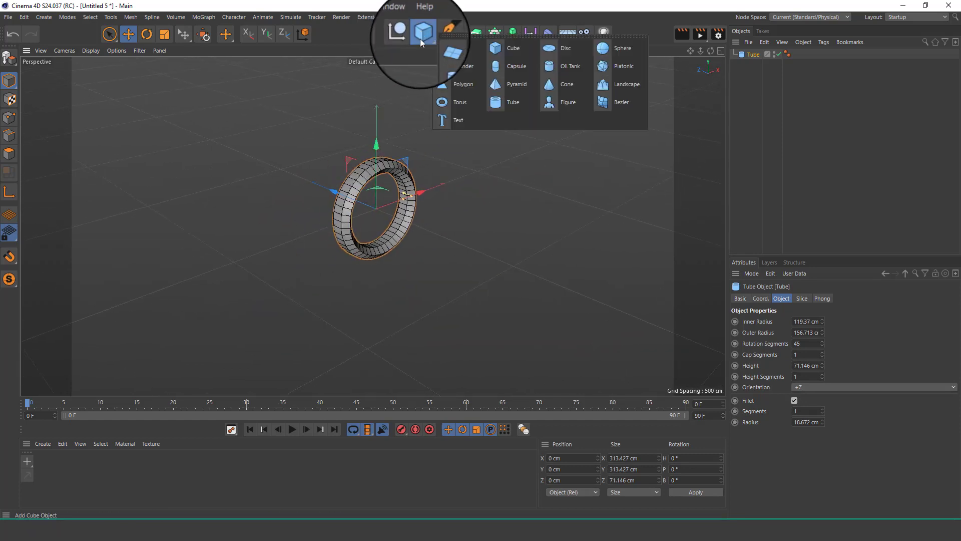
click(463, 121)
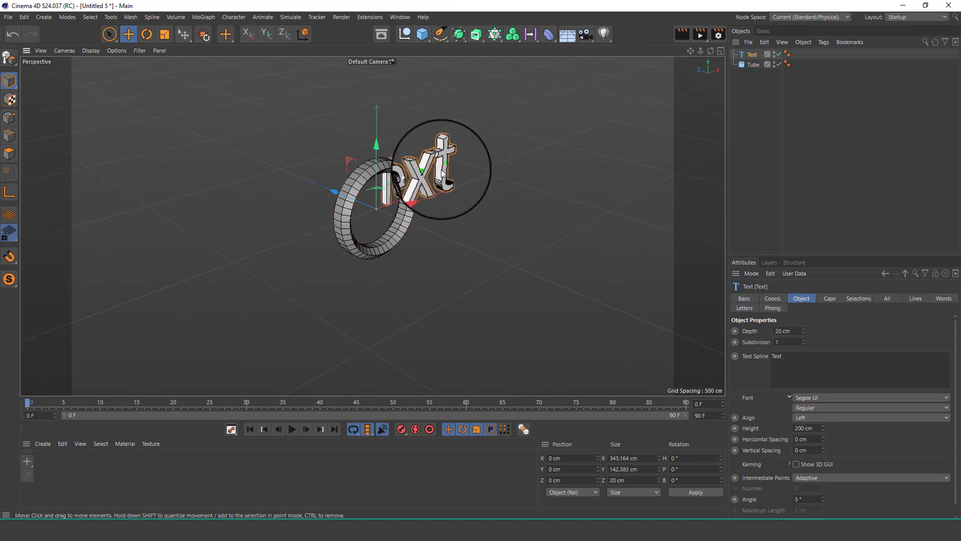
mouse_move(440, 165)
alt+mouse_down()
mouse_move(420, 172)
mouse_move(394, 211)
mouse_move(205, 290)
alt+mouse_up()
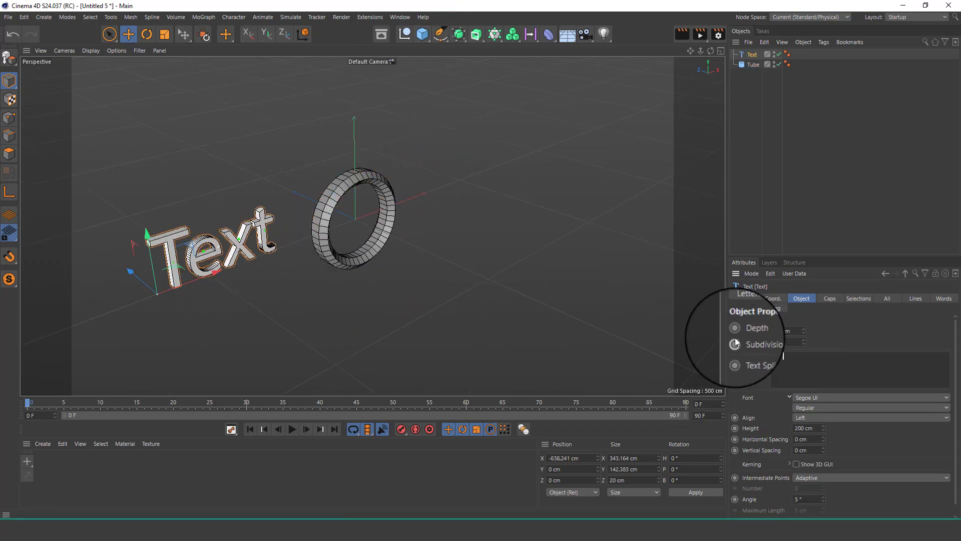
text(ONETHE ONE THOUS)
text(AND WAY TO )
text(EARN)
text( ONLINE)
click(848, 328)
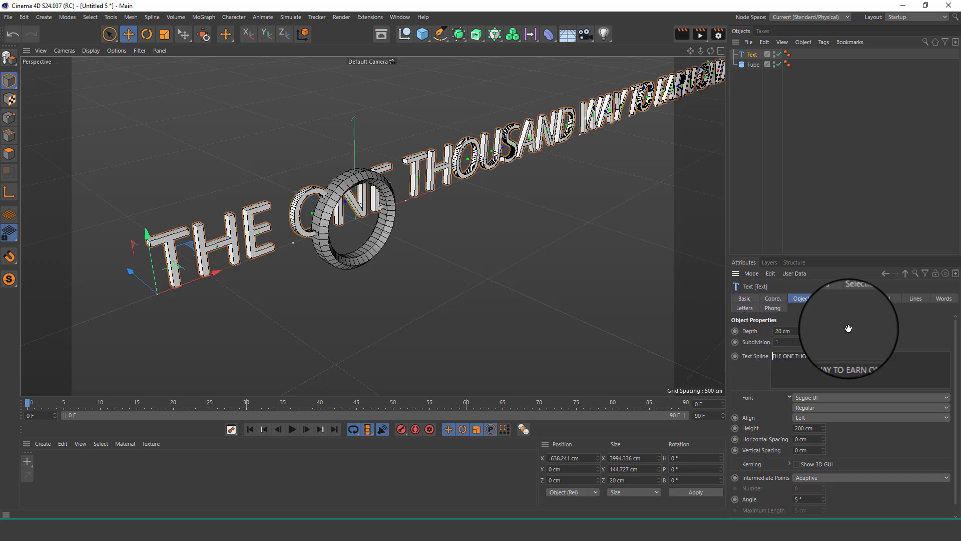
Set the text font to Segoe UI Black
click(822, 396)
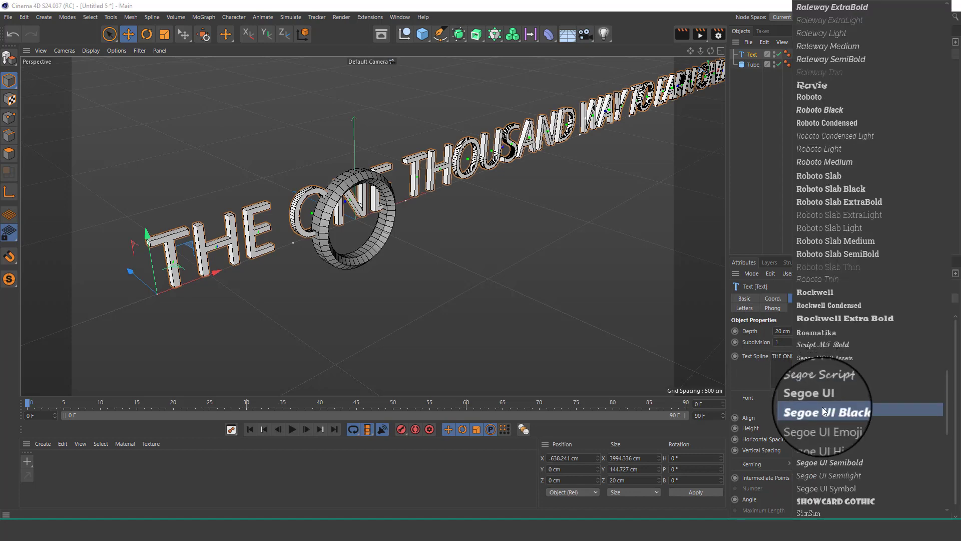
click(822, 409)
scroll(464, 145, up, 5)
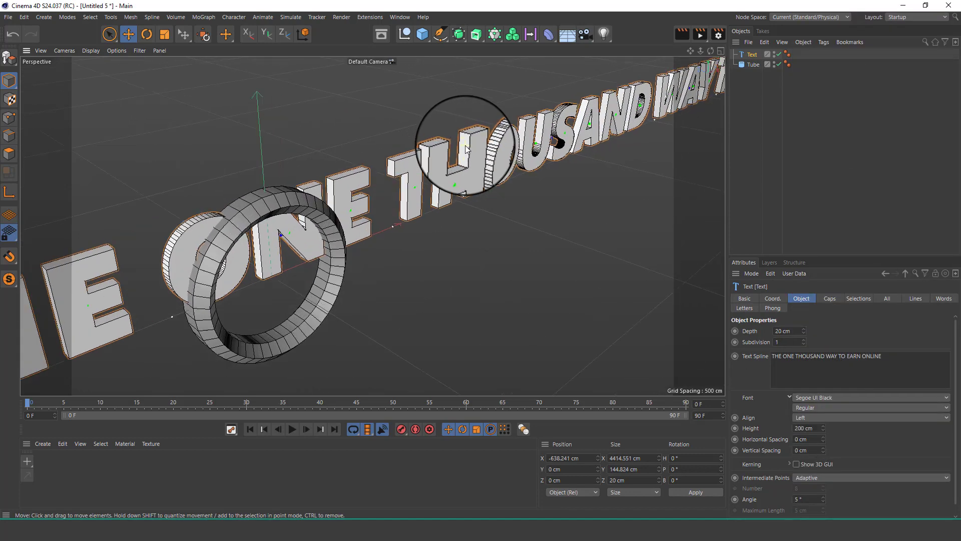
scroll(464, 145, up, 3)
scroll(465, 145, up, 3)
scroll(465, 146, up, 2)
scroll(465, 146, up, 2)
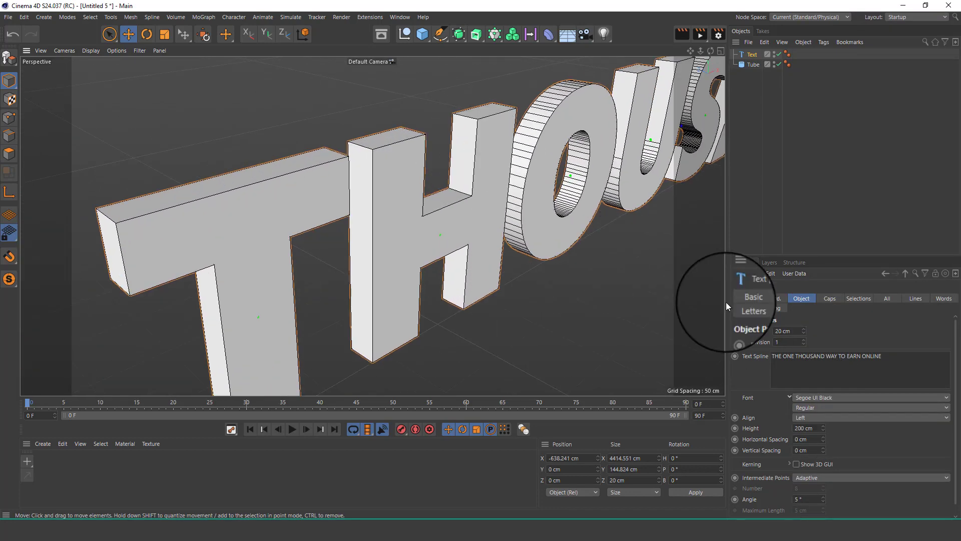
Give the text 6 depth subdivisions and Subdivided intermediate points
click(788, 341)
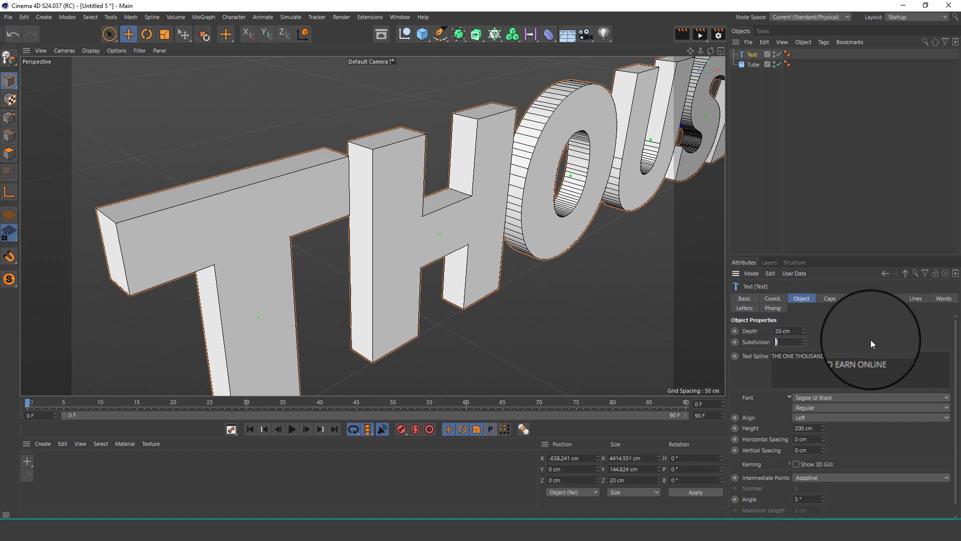
text(6)
key(Return)
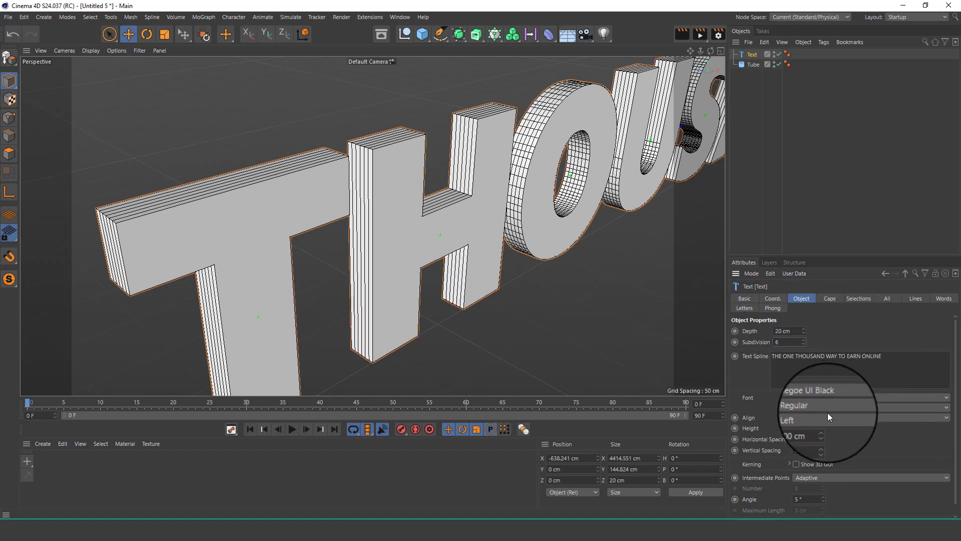
click(836, 478)
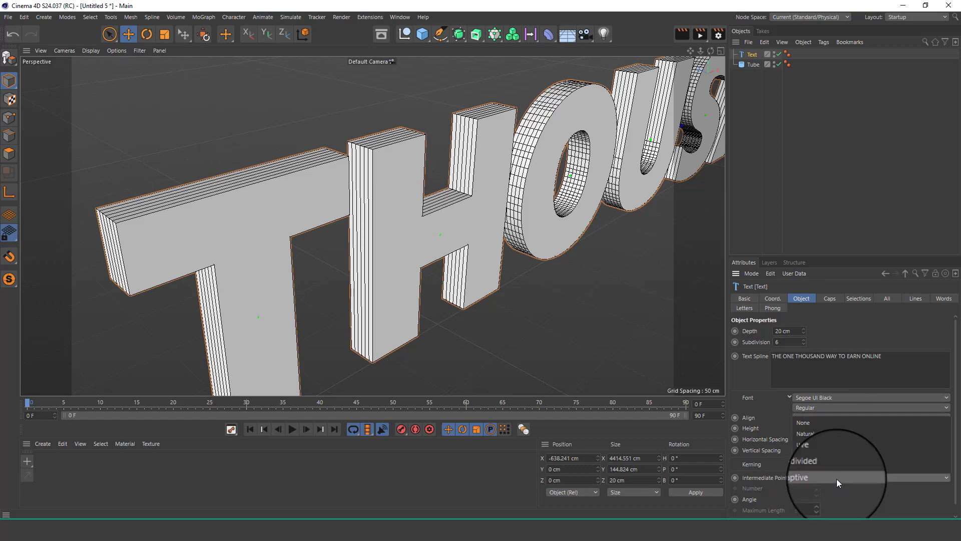
click(837, 467)
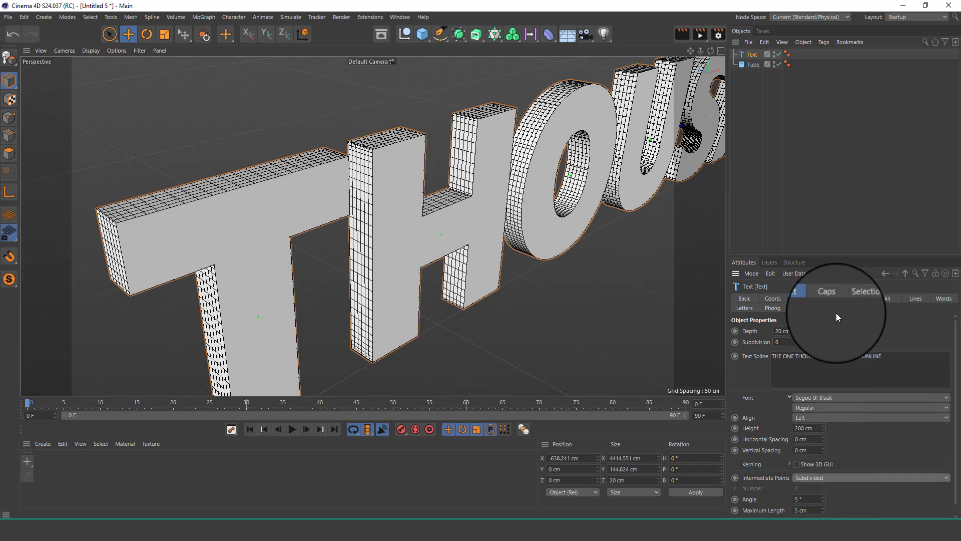
Make the text caps a Regular Grid mesh with a 3 cm grid size
click(830, 298)
click(825, 477)
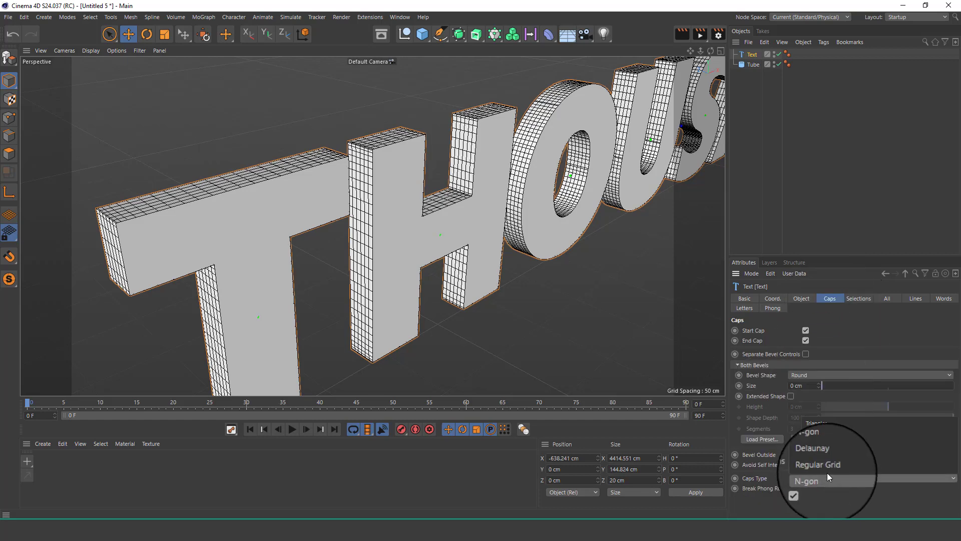
double_click(824, 485)
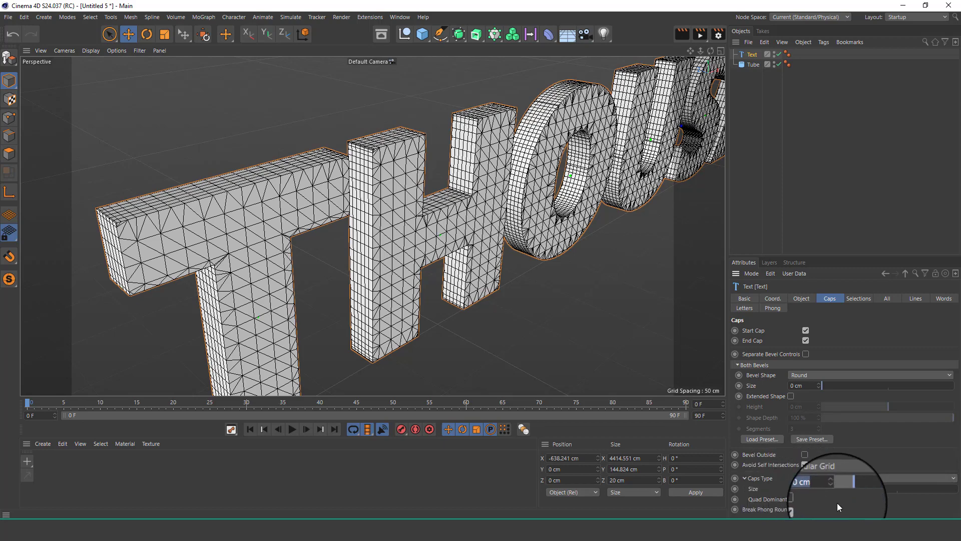
text(5)
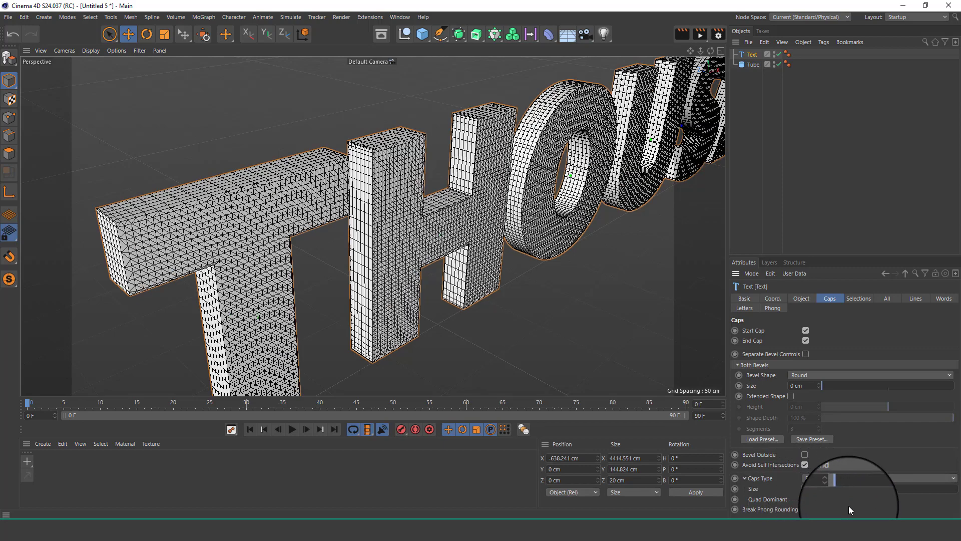
mouse_move(448, 183)
alt+mouse_down()
mouse_move(410, 270)
mouse_move(462, 228)
mouse_move(418, 256)
mouse_move(440, 219)
mouse_move(440, 181)
mouse_move(461, 173)
alt+mouse_up()
Make the text editable, merge its letters into one object, and delete the selection tags
click(109, 34)
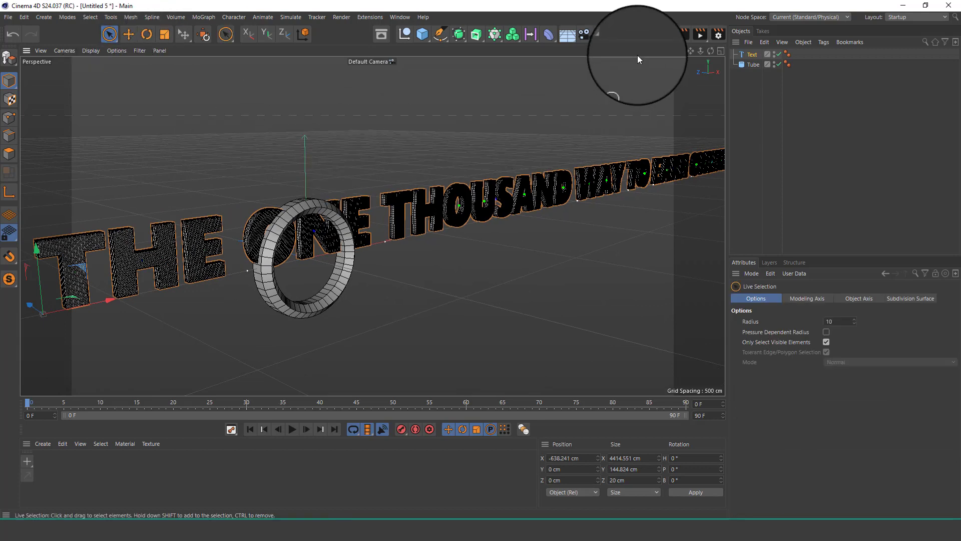
click(12, 62)
right_click(752, 59)
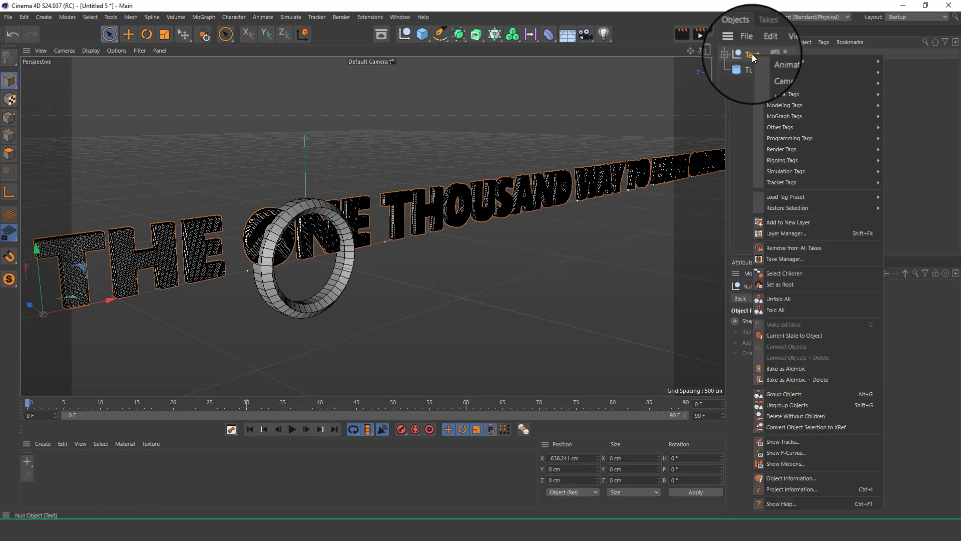
click(806, 271)
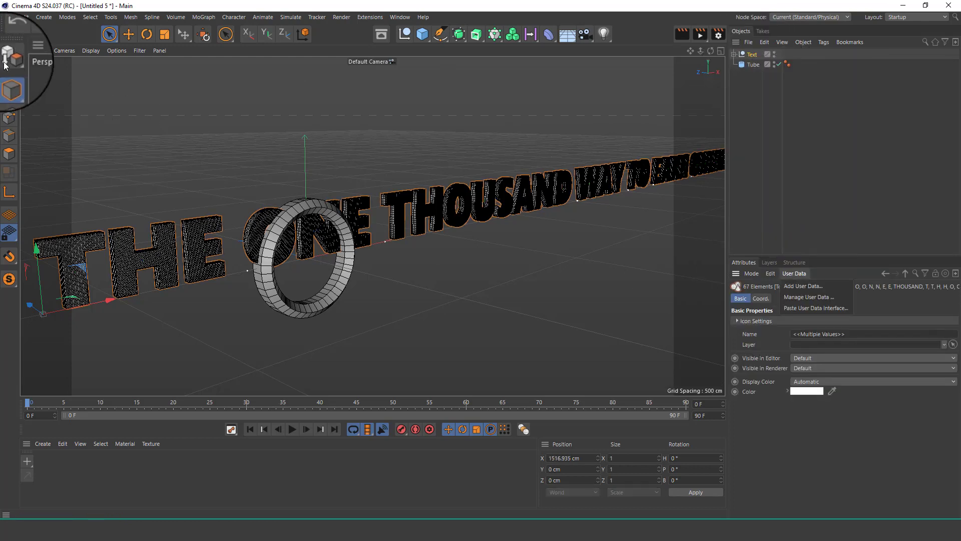
right_click(752, 54)
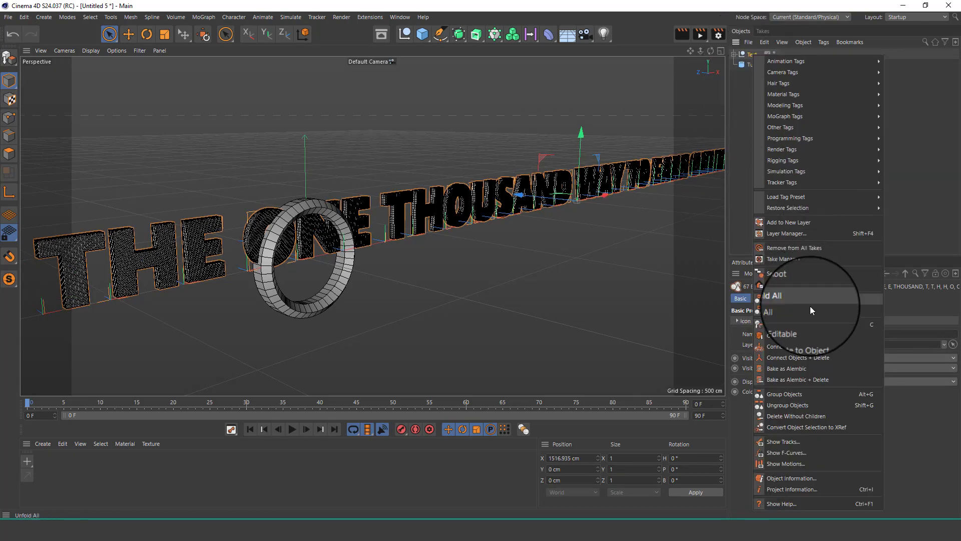
click(798, 357)
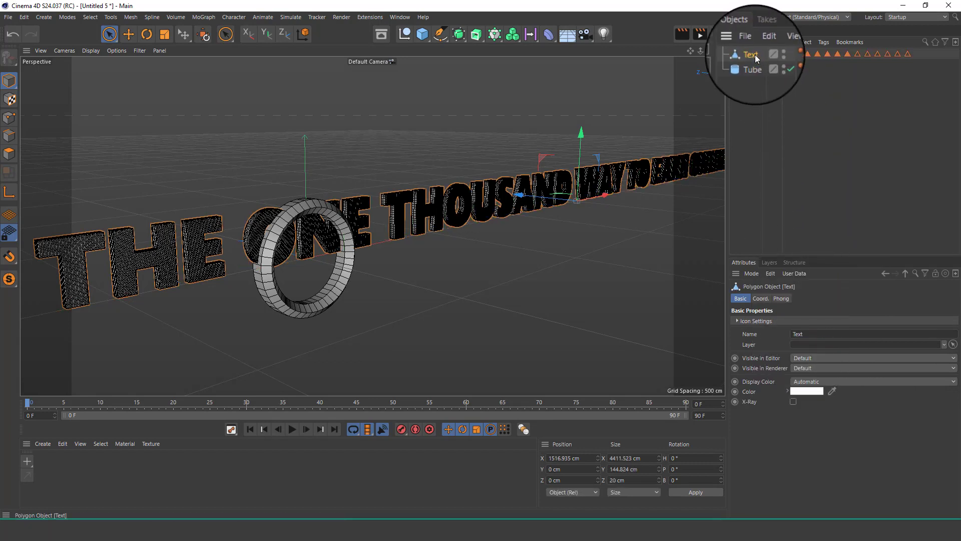
drag(914, 55, 809, 54)
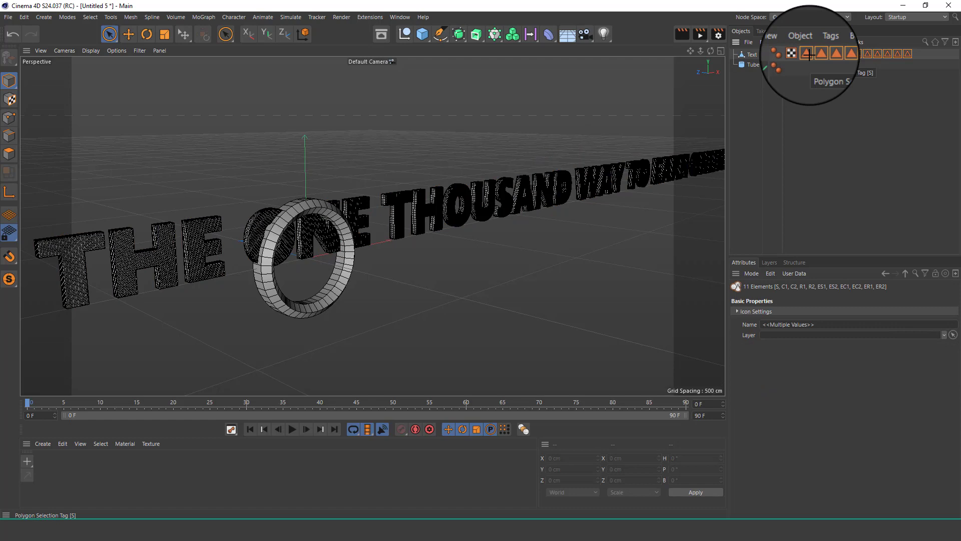
key(Delete)
Scale the merged Text object down
click(754, 55)
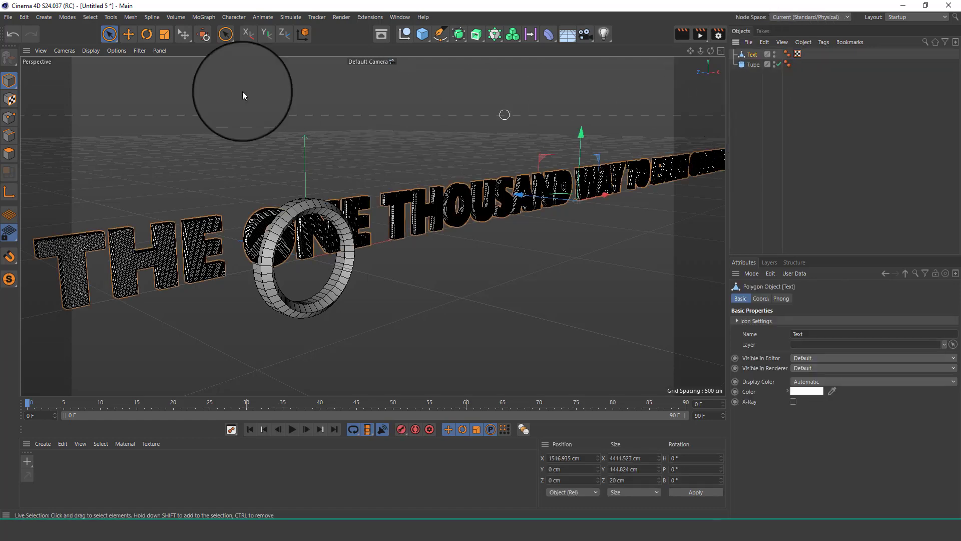
click(165, 32)
mouse_move(509, 148)
mouse_down()
mouse_move(428, 205)
mouse_move(369, 208)
mouse_up()
click(109, 34)
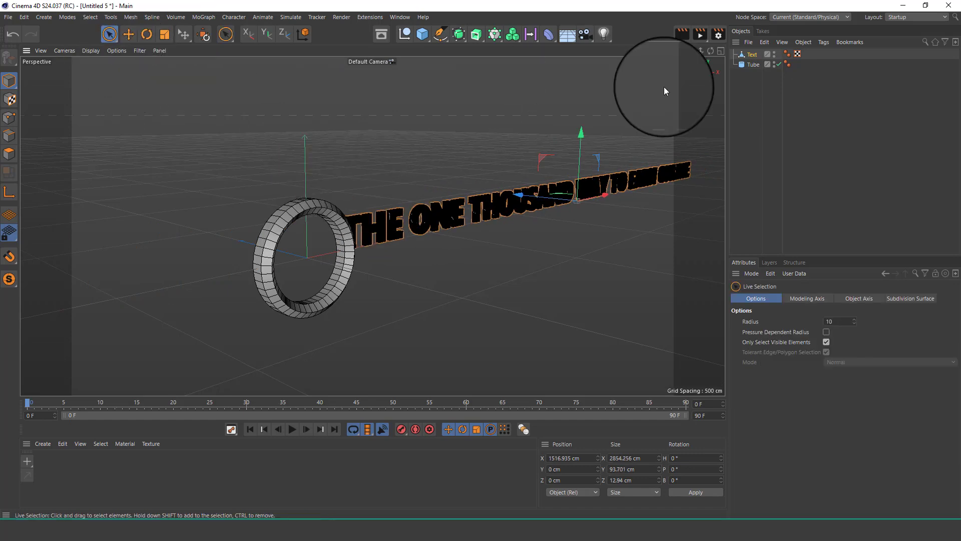
Add a Surface deformer under the Text object, targeting the Tube
click(751, 55)
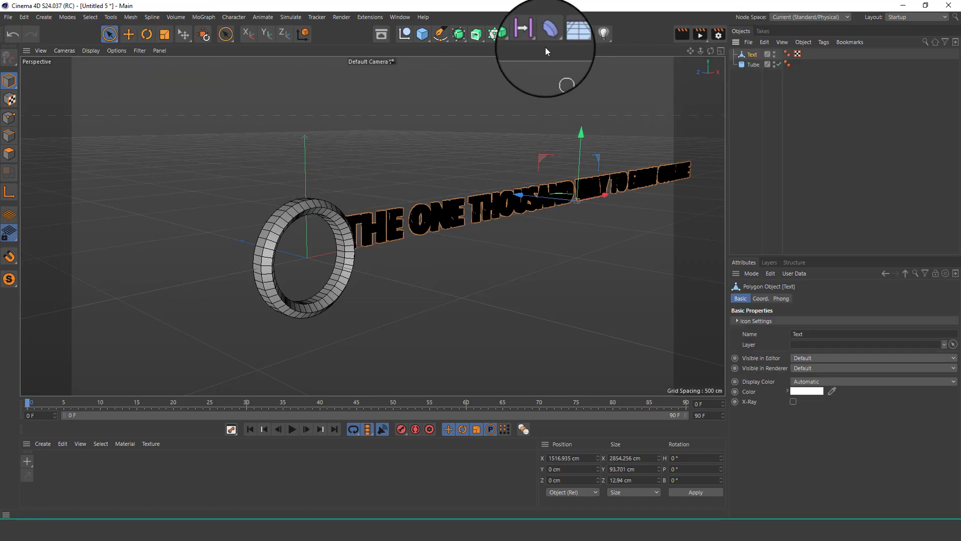
click(549, 36)
click(596, 136)
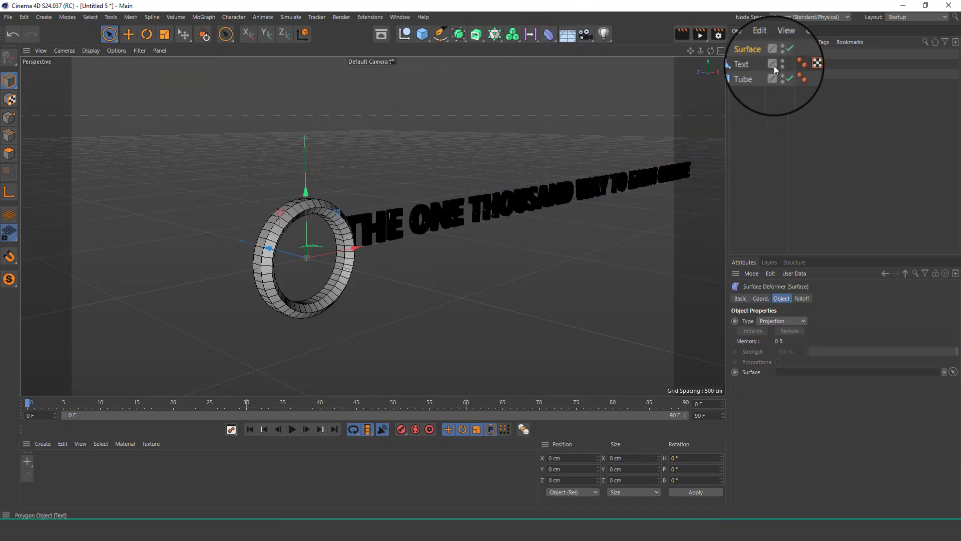
drag(761, 56, 800, 371)
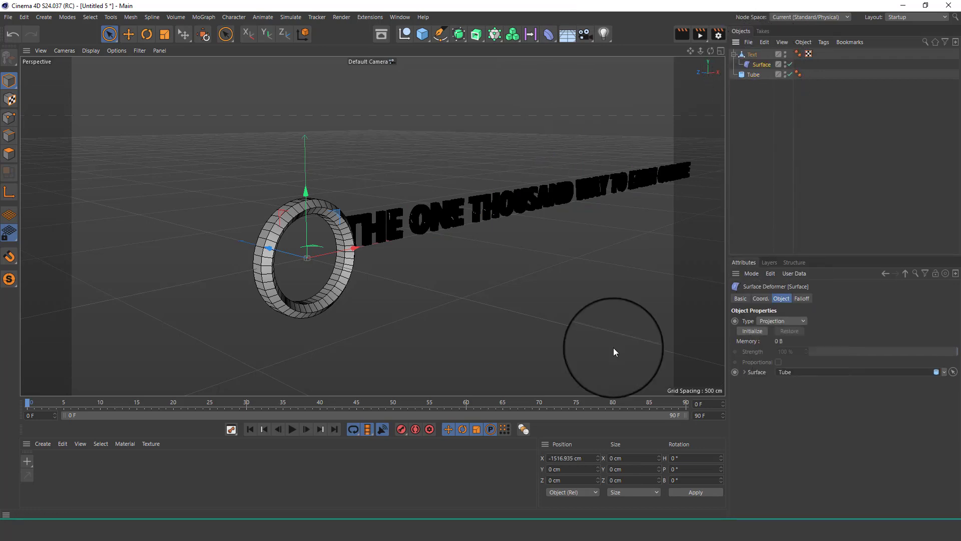
Switch the Surface deformer to Mapping (U,V), testing the YZ and XZ planes
click(788, 321)
click(785, 345)
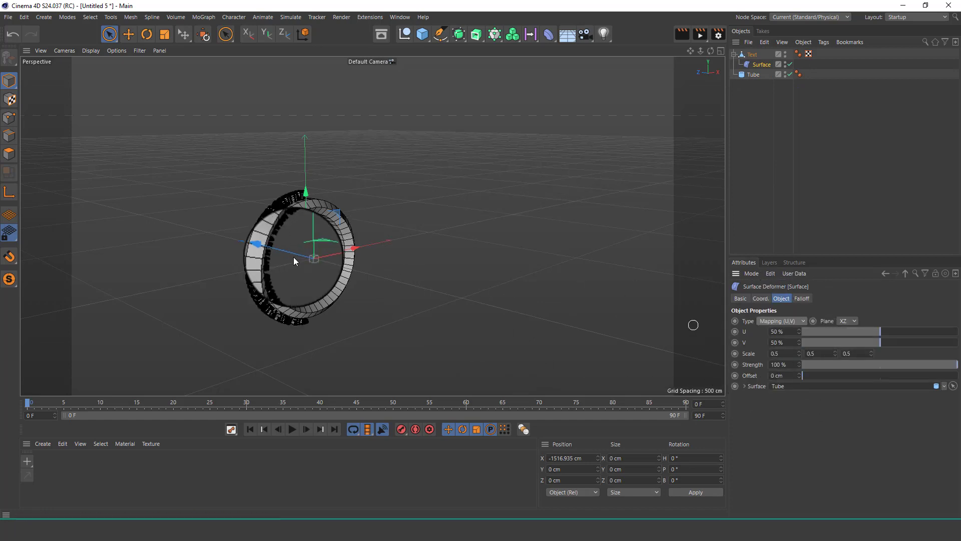
scroll(299, 248, up, 5)
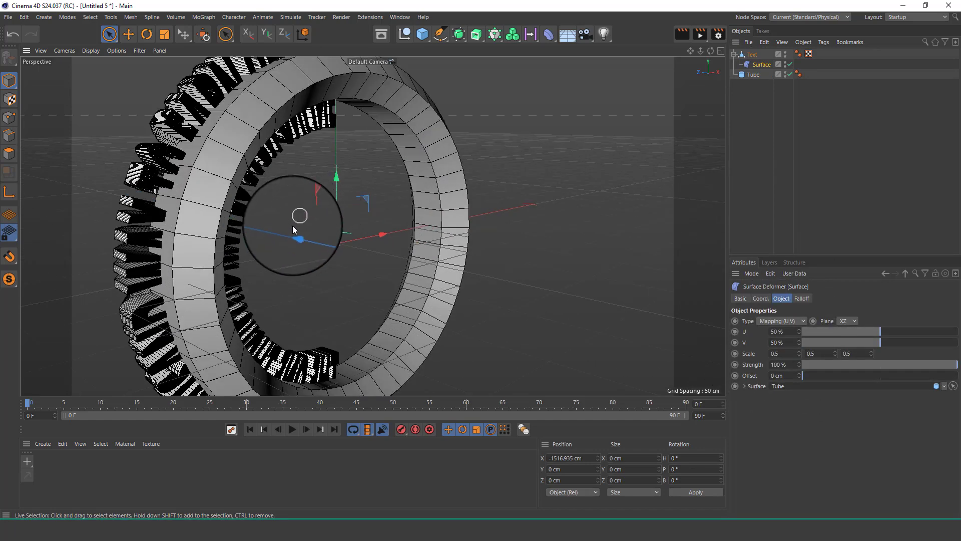
scroll(299, 247, down, 5)
mouse_move(298, 247)
alt+mouse_down()
mouse_move(279, 247)
mouse_move(309, 229)
alt+mouse_up()
scroll(279, 246, up, 3)
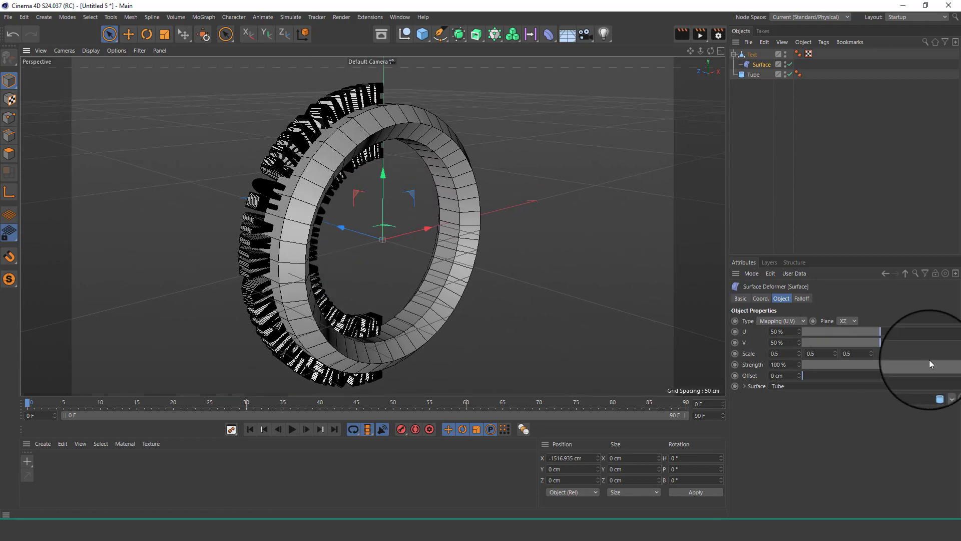
click(854, 319)
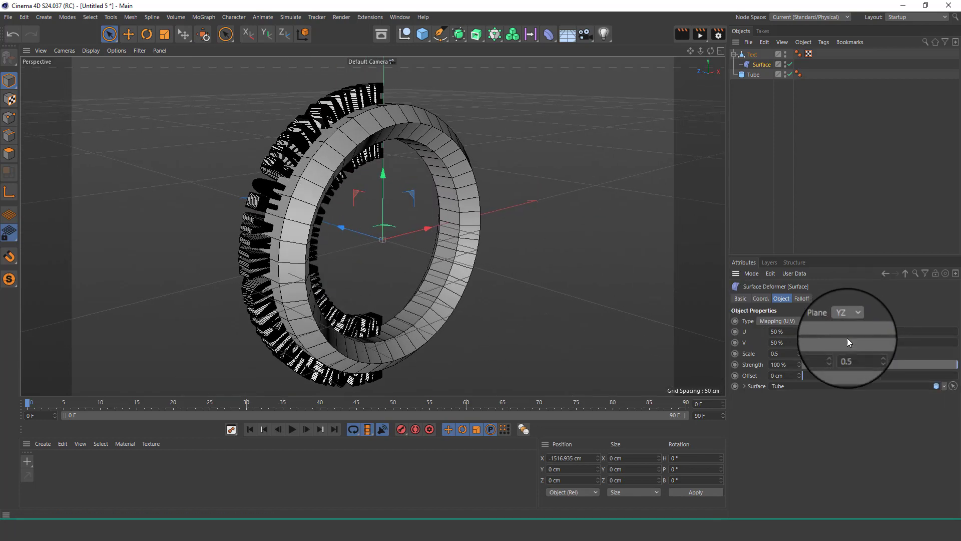
click(847, 338)
click(854, 323)
click(848, 345)
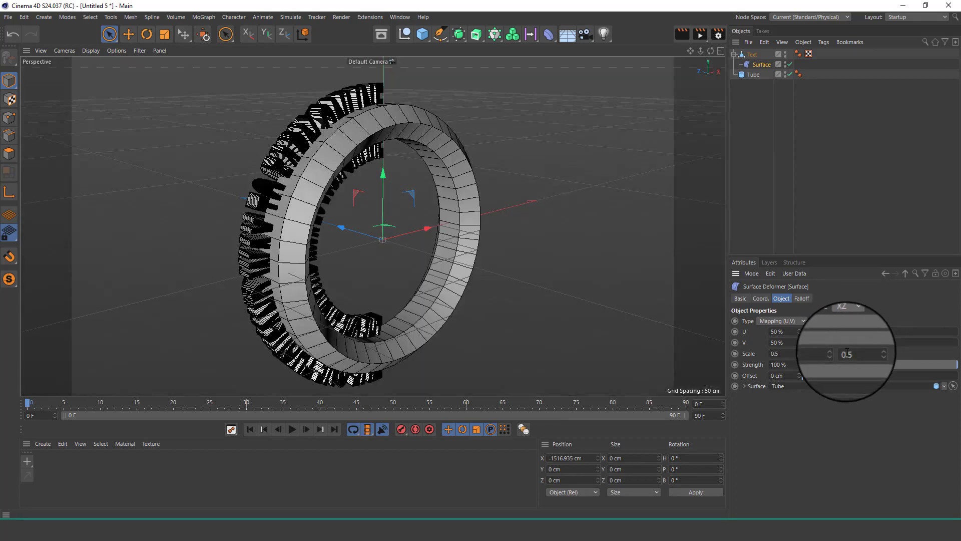
Try Mapping (V,U) with XY, YZ and XZ planes, then return to Mapping (U,V) on XZ
click(796, 322)
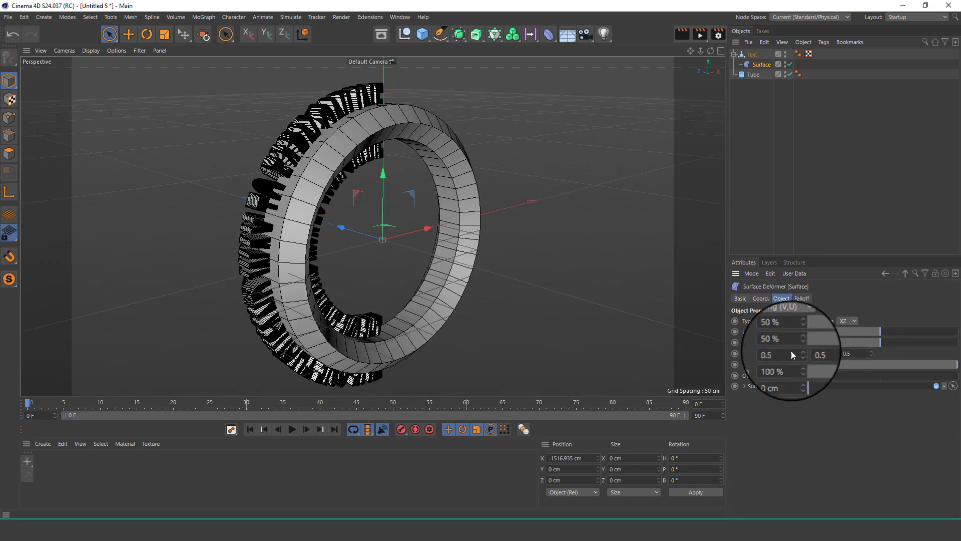
click(791, 351)
click(847, 320)
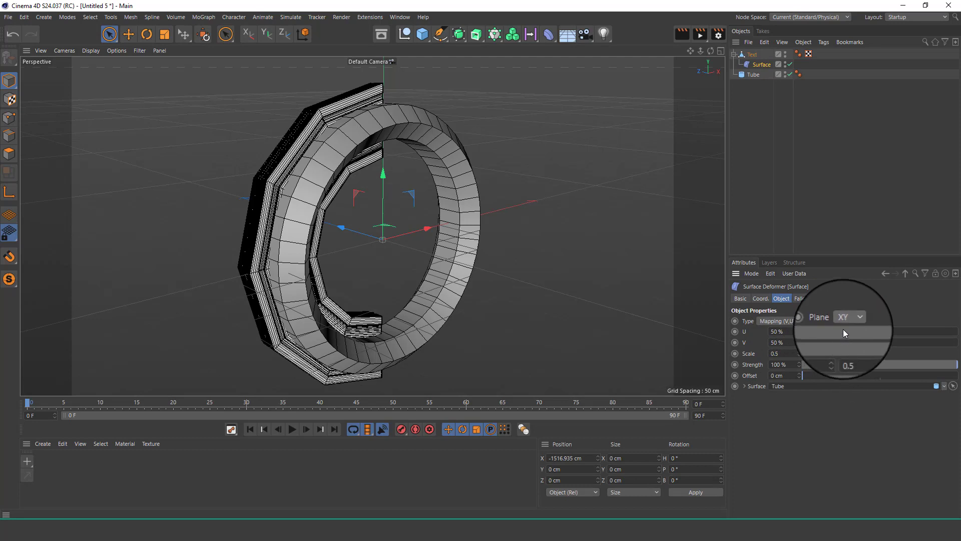
click(844, 328)
click(846, 322)
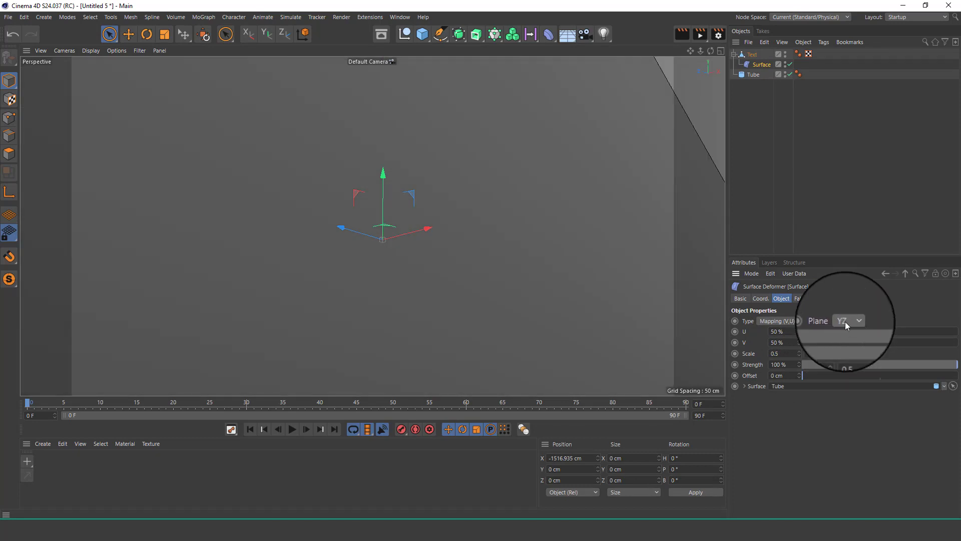
click(845, 322)
click(844, 349)
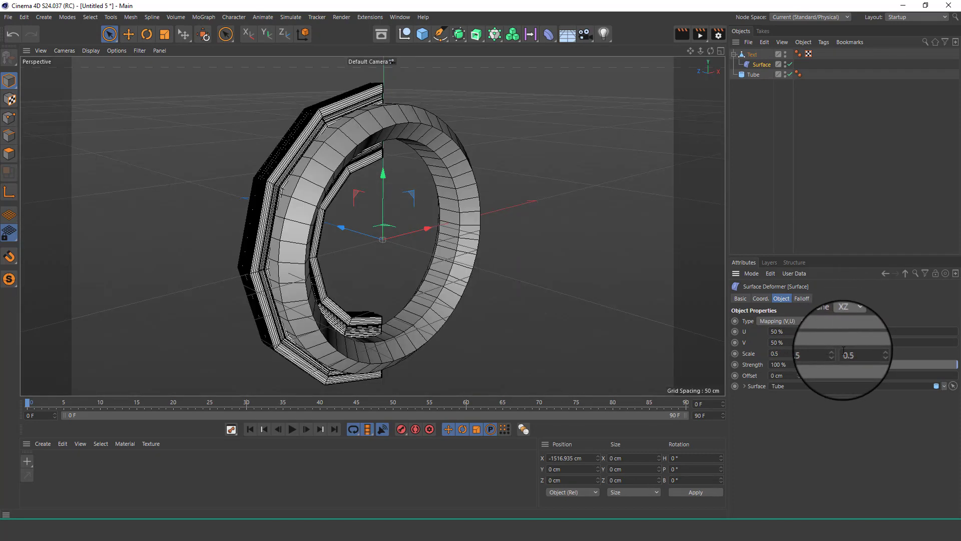
click(794, 319)
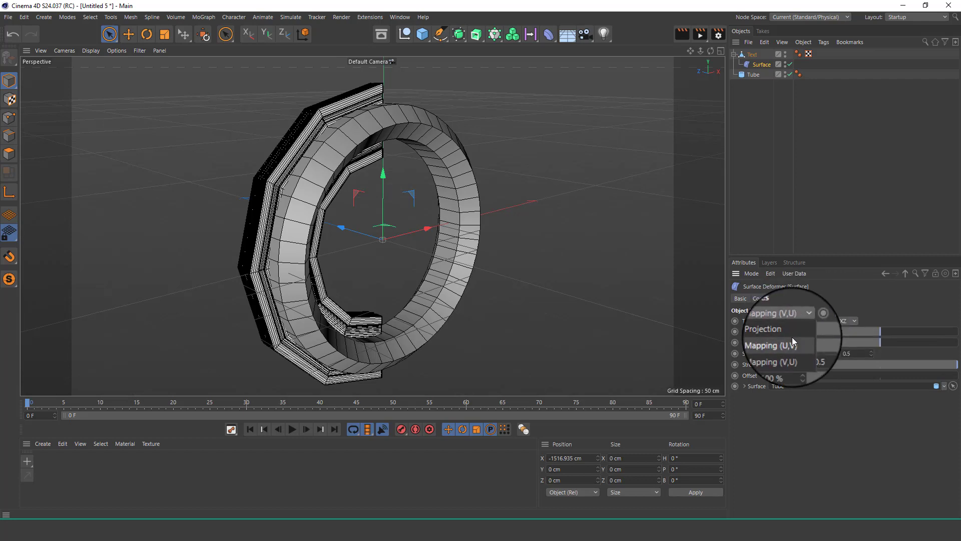
click(791, 337)
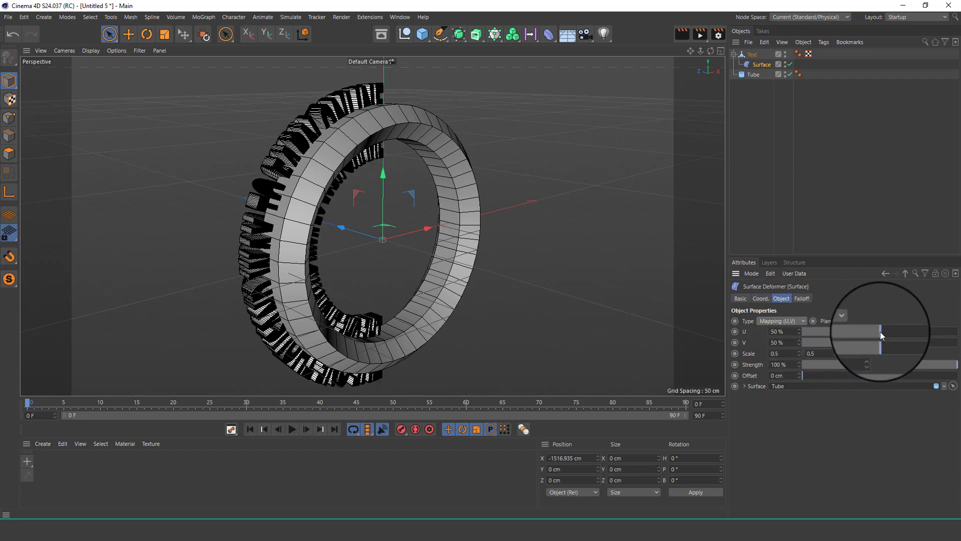
Set the mapping plane to XY and adjust U, V and scale to 0.57
drag(880, 331, 777, 347)
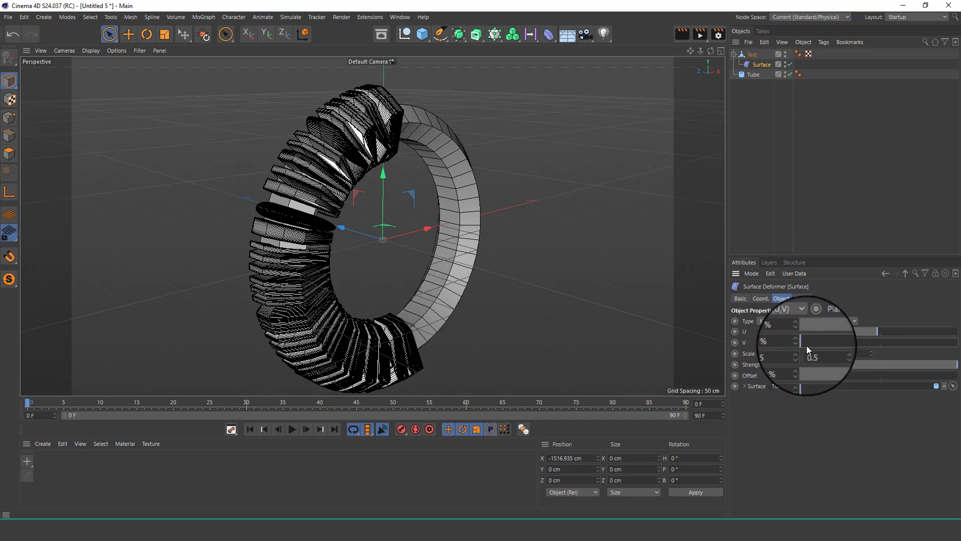
click(848, 317)
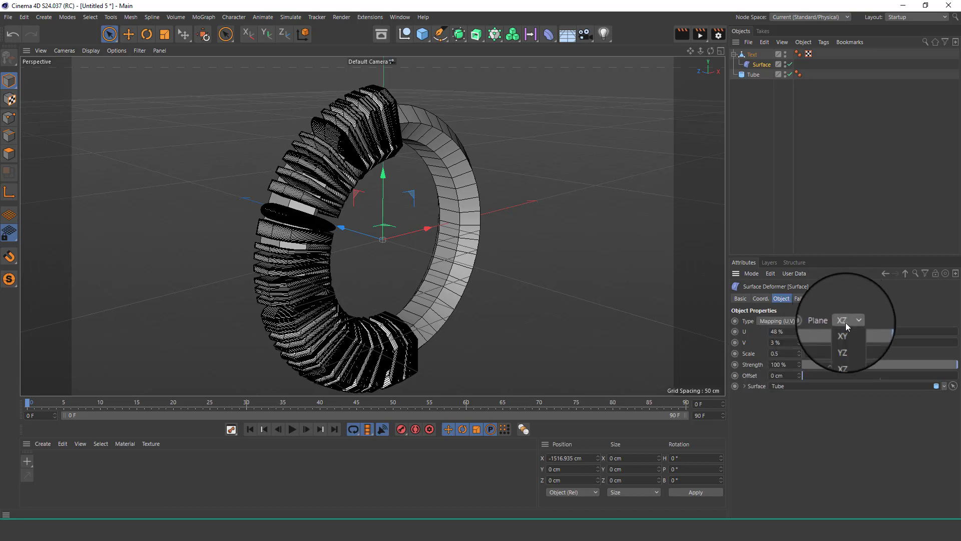
click(845, 326)
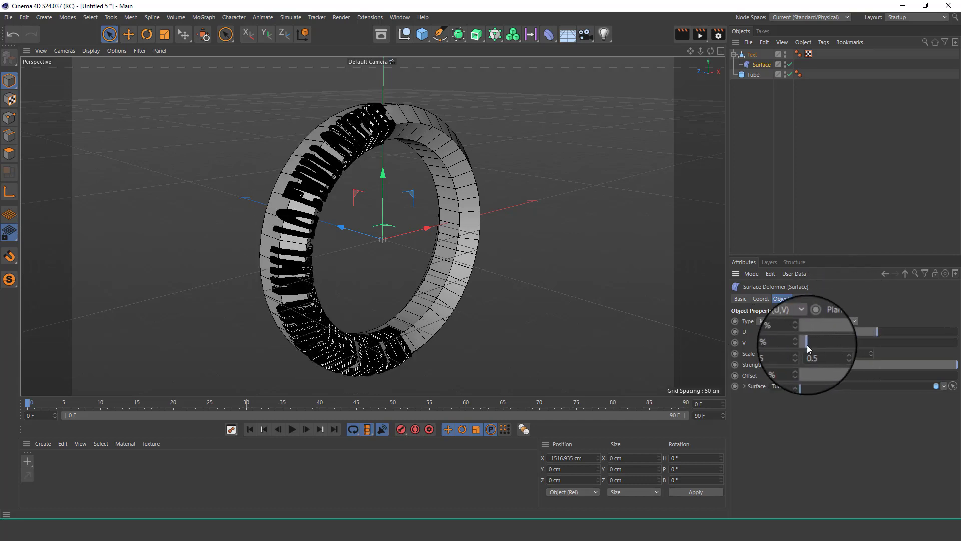
mouse_move(803, 345)
mouse_down()
mouse_move(776, 344)
mouse_move(835, 353)
mouse_move(800, 341)
mouse_up()
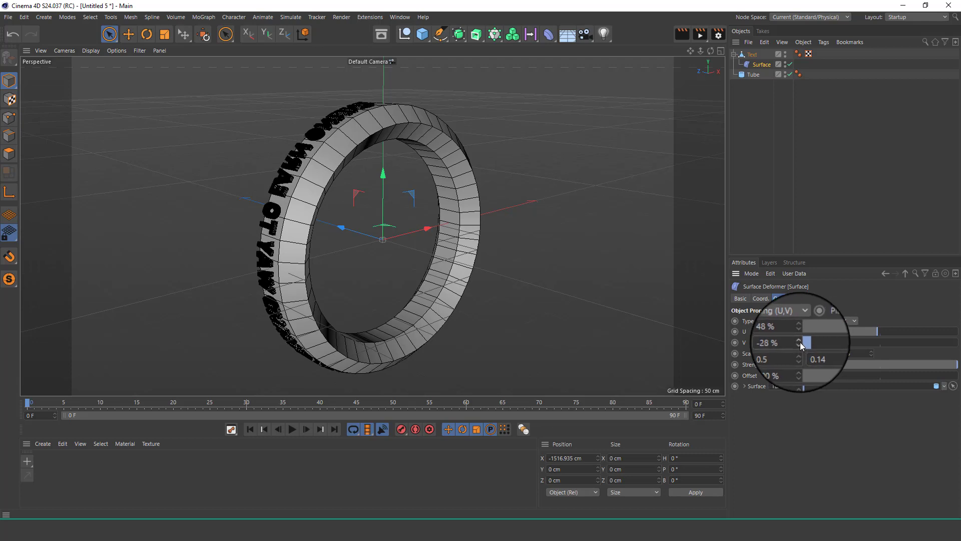
mouse_move(800, 341)
mouse_down()
mouse_move(801, 355)
mouse_move(800, 331)
mouse_move(799, 354)
mouse_up()
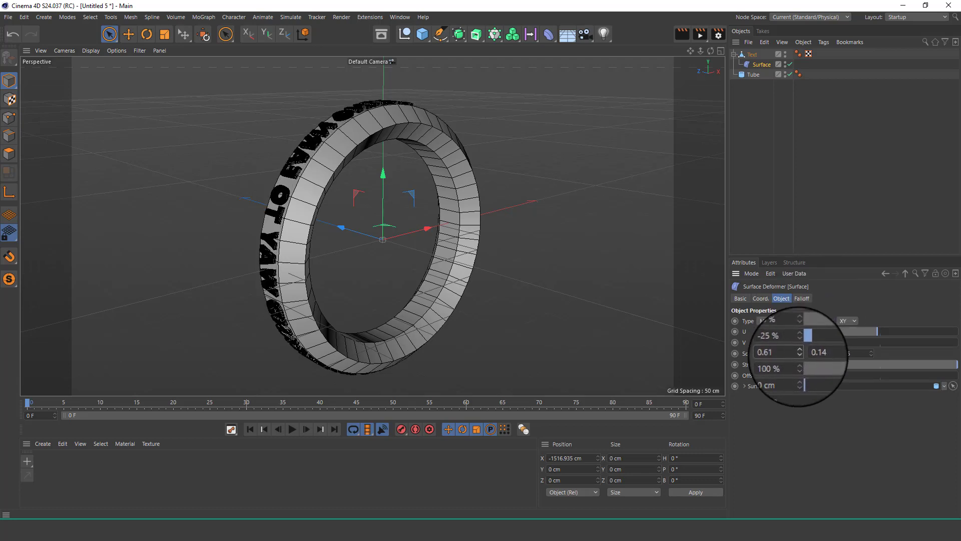
drag(799, 353, 835, 356)
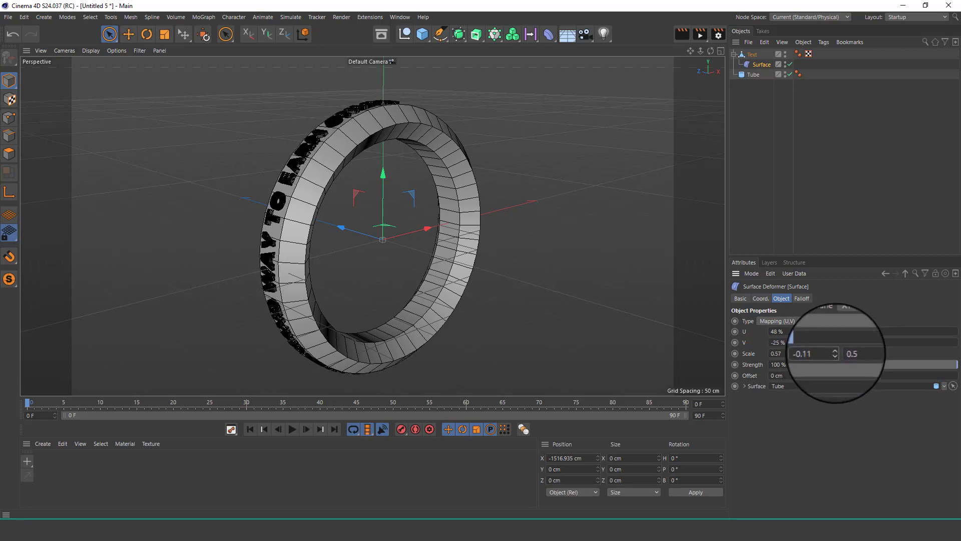
Render a quick preview, then raise U to 54%
click(683, 33)
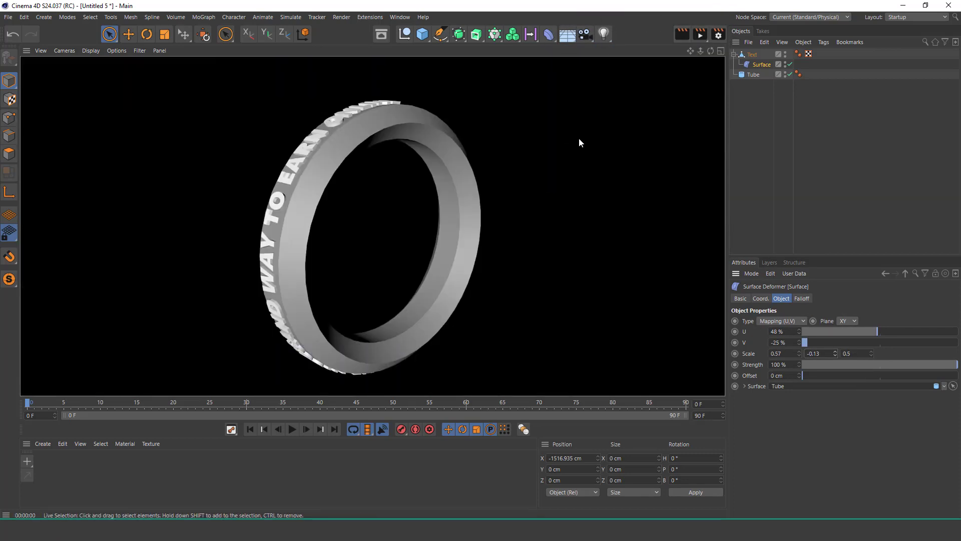
click(761, 64)
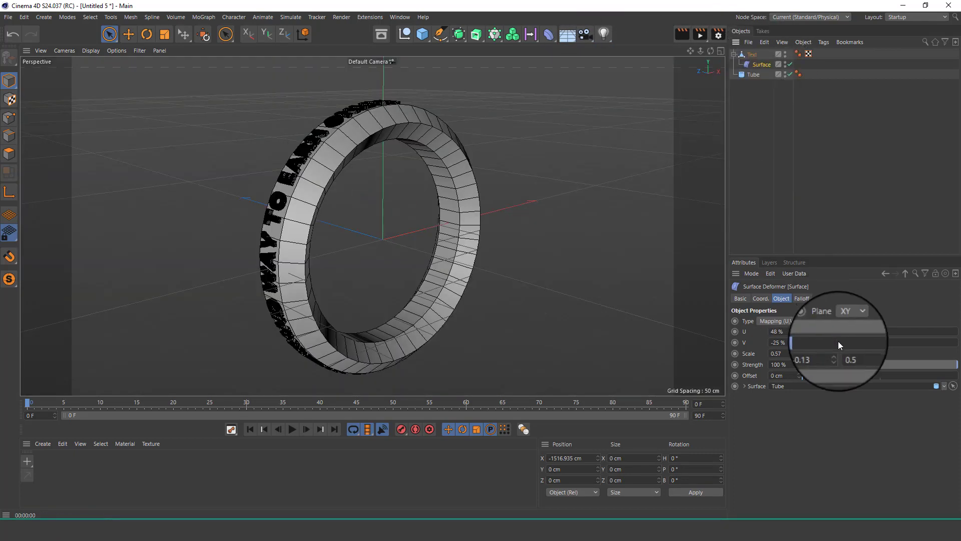
click(800, 329)
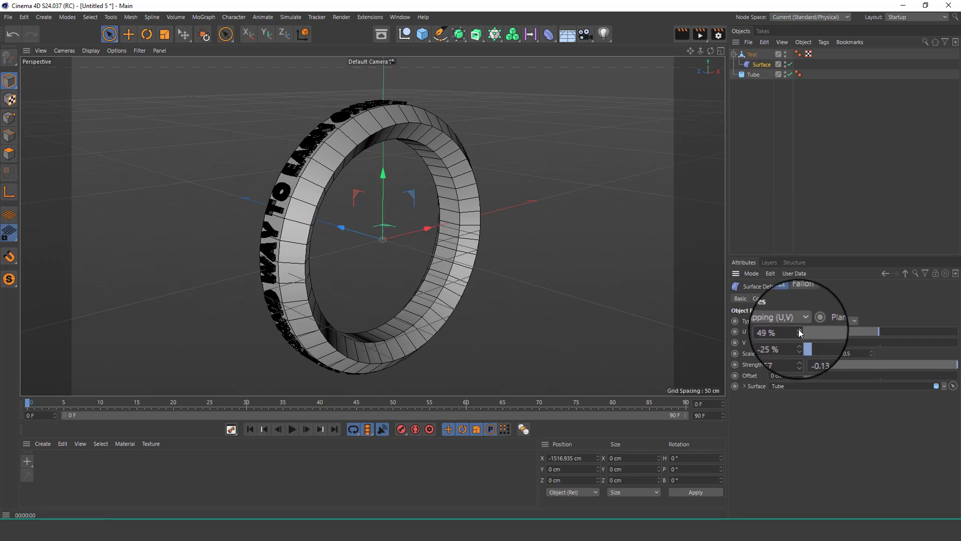
click(799, 329)
click(798, 329)
click(799, 329)
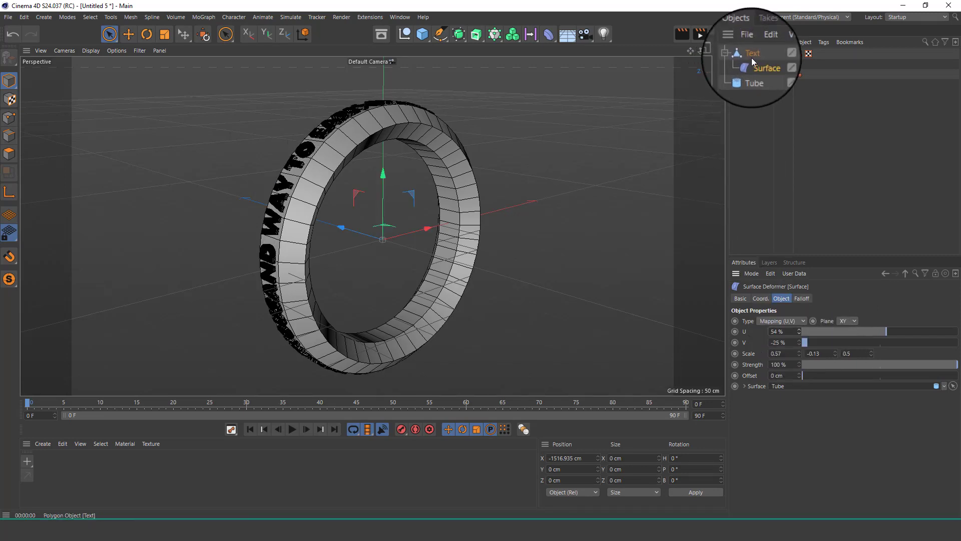
Duplicate the wrapped Text object with copy and paste
click(751, 54)
click(774, 93)
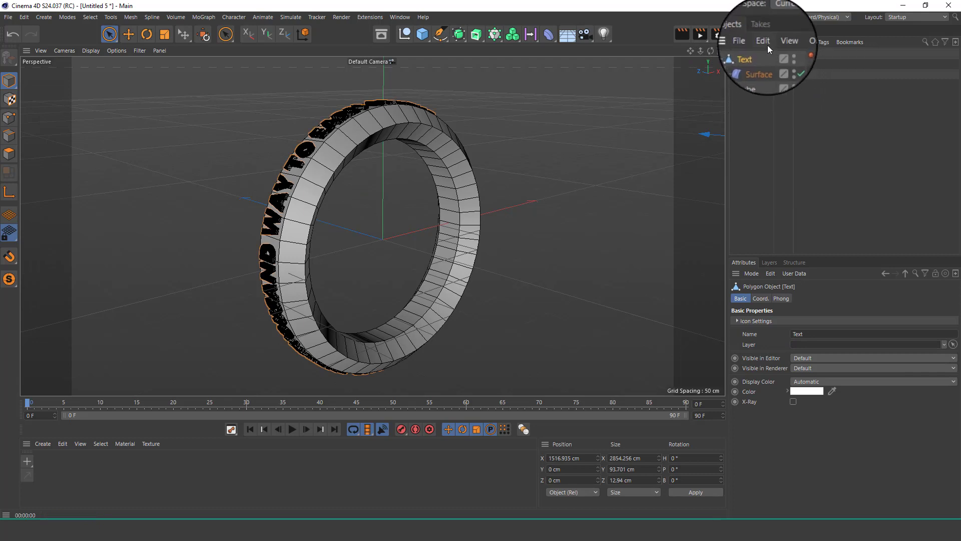
click(764, 42)
click(776, 105)
Shift the copy's Surface deformer to V -7% and U 59%
click(761, 64)
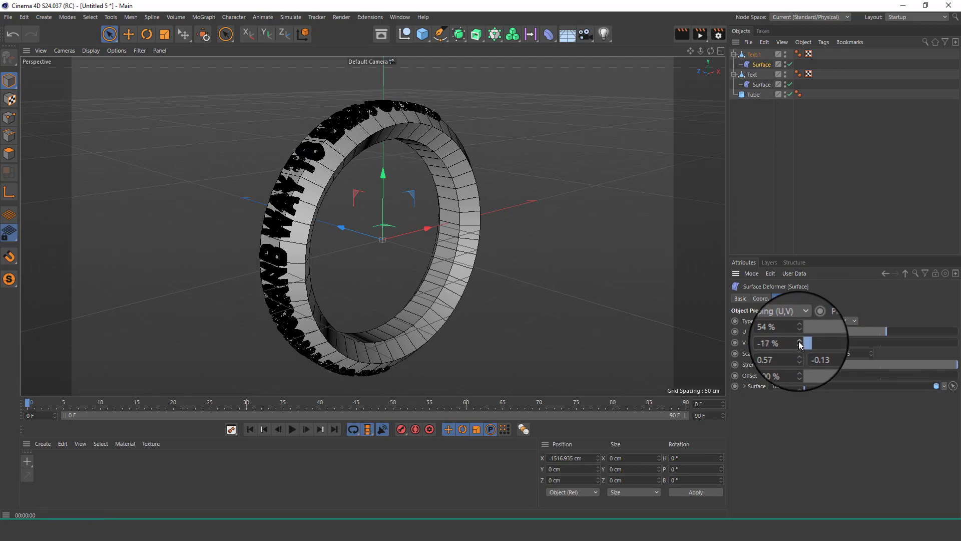
drag(800, 344, 800, 344)
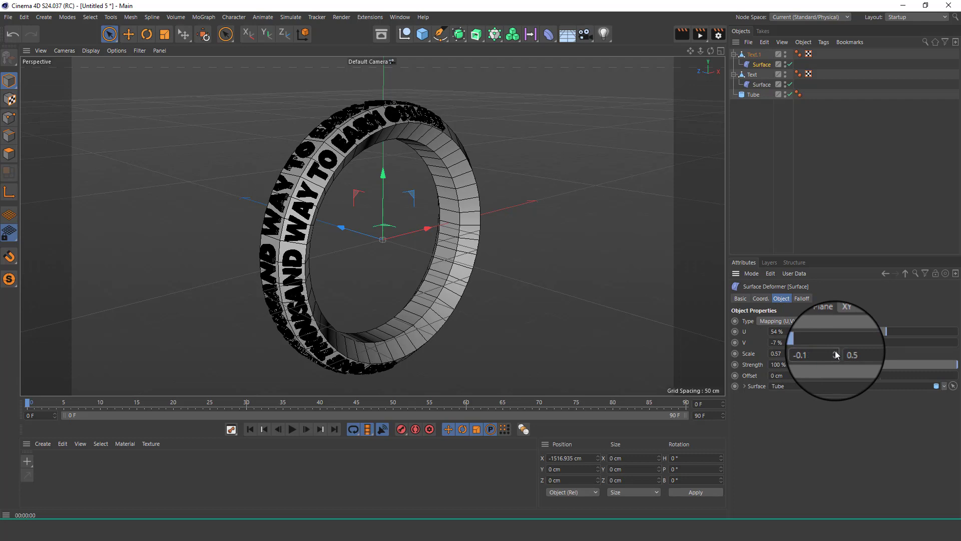
click(800, 329)
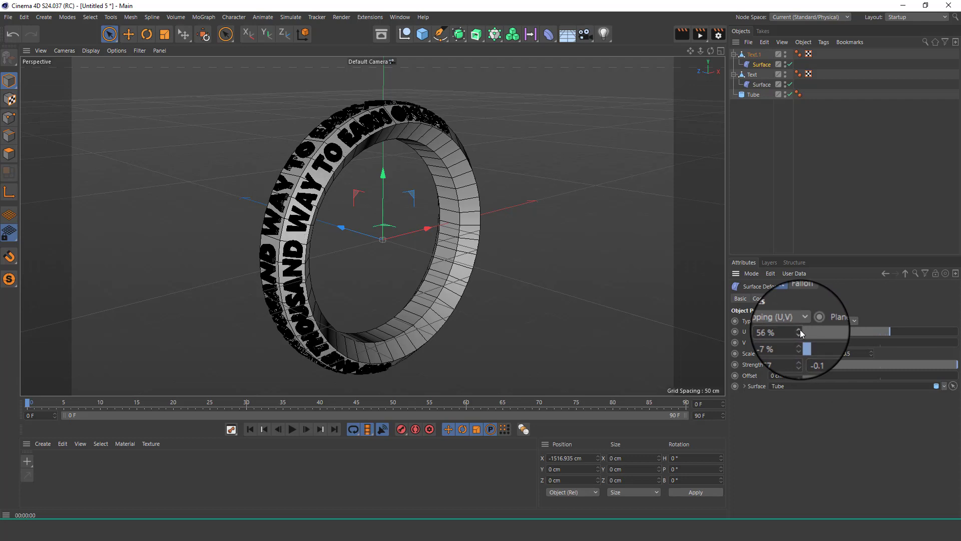
click(800, 330)
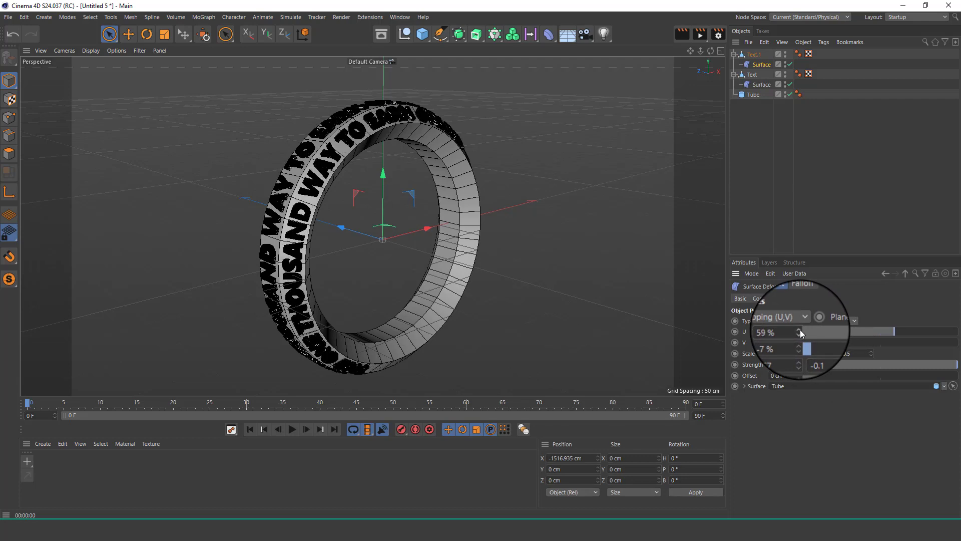
Copy and paste Text.1 to create Text.2
click(755, 53)
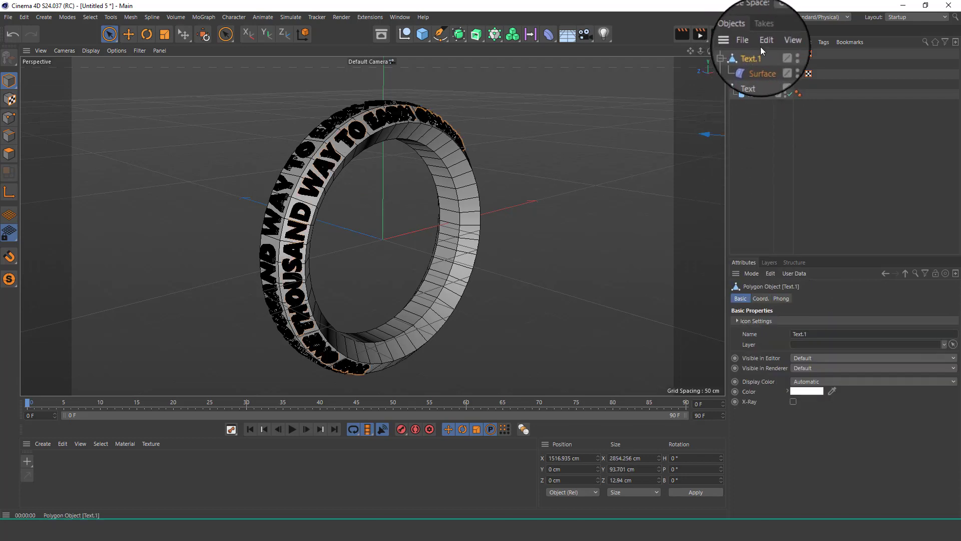
click(778, 95)
click(769, 48)
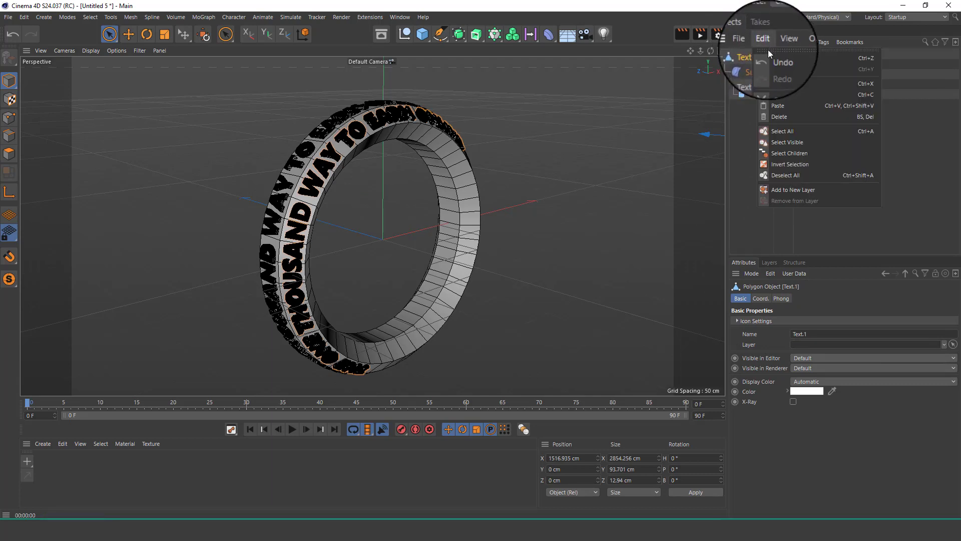
click(794, 106)
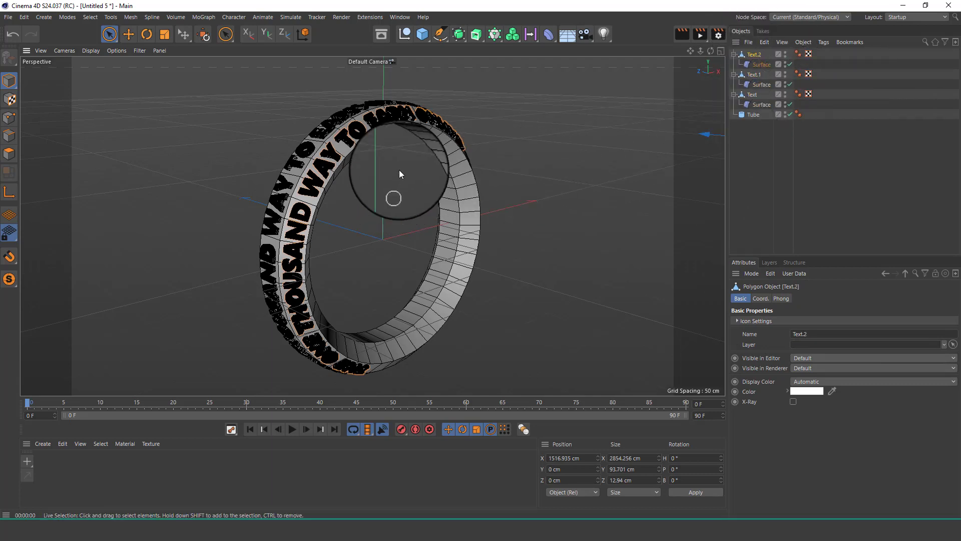
Raise Text.2's Surface deformer V to 8% so it wraps the ring's top
scroll(398, 170, up, 3)
scroll(340, 150, up, 2)
scroll(340, 150, up, 2)
scroll(359, 125, up, 3)
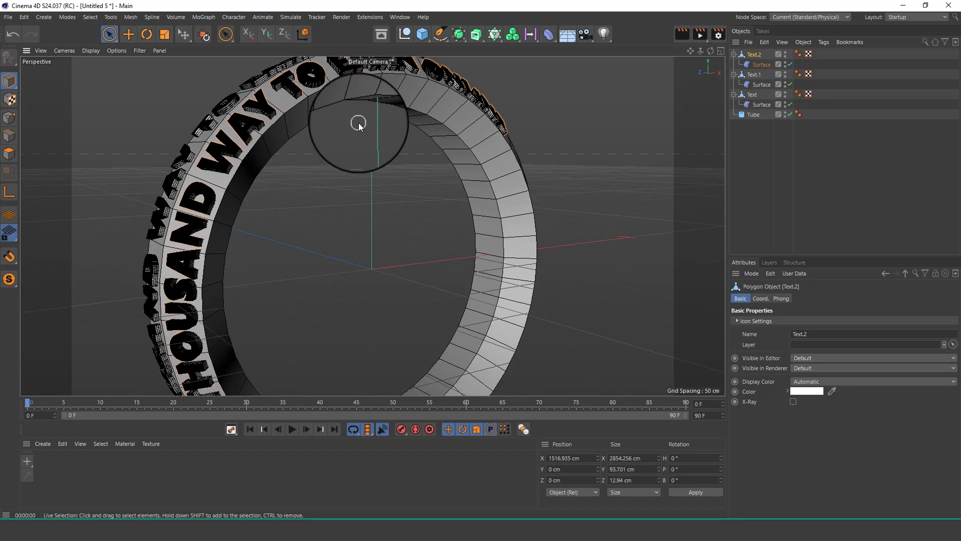
click(762, 64)
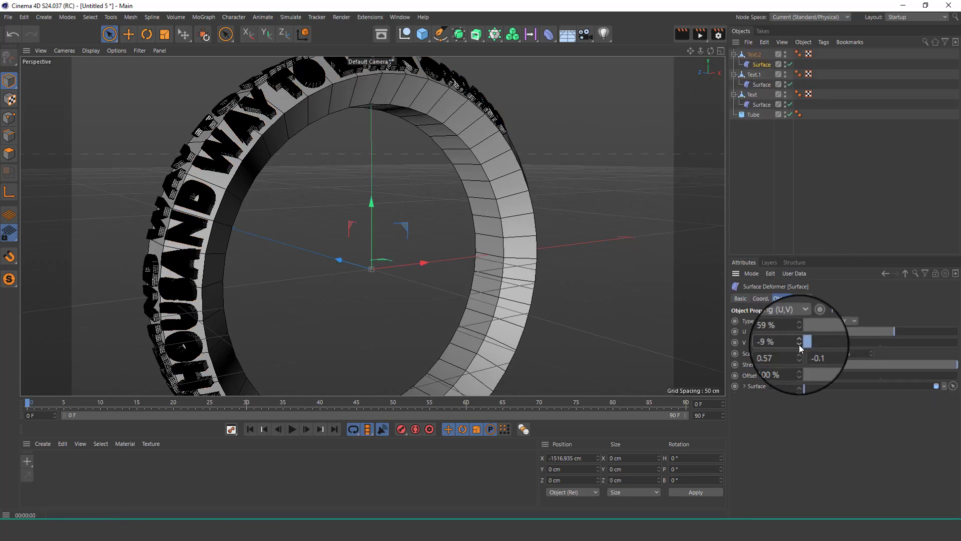
drag(800, 343, 799, 343)
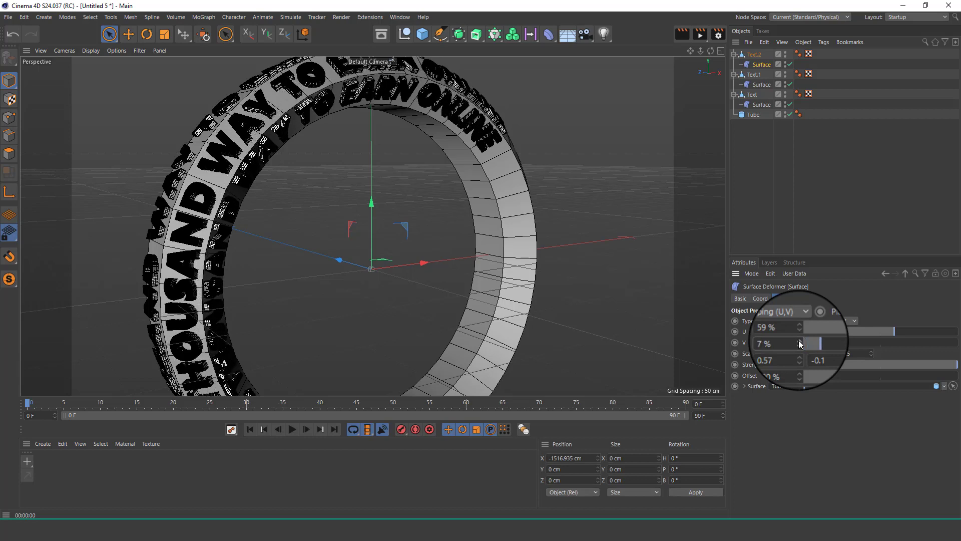
Duplicate Text.2 as Text.3 and adjust its Surface deformer U position and lettering scale
click(754, 54)
click(765, 42)
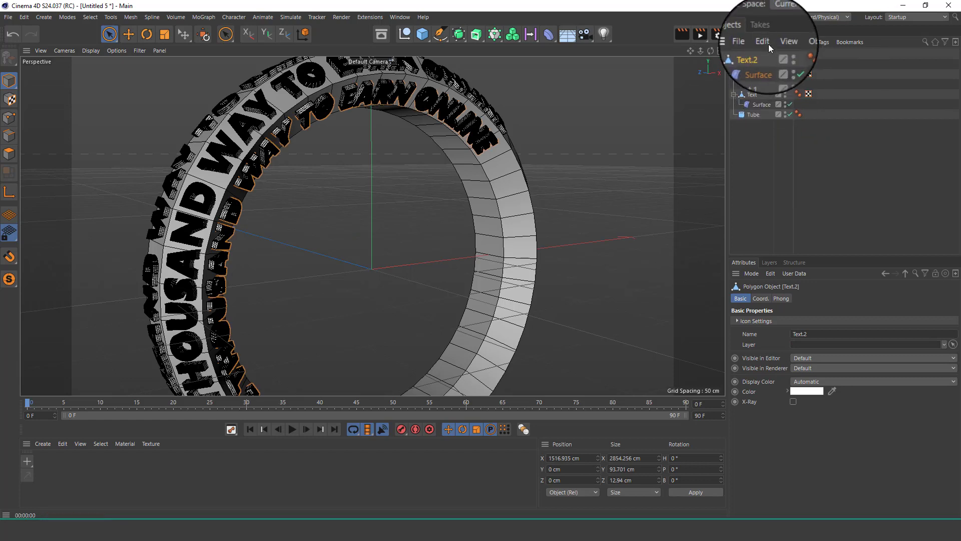
click(768, 44)
click(786, 106)
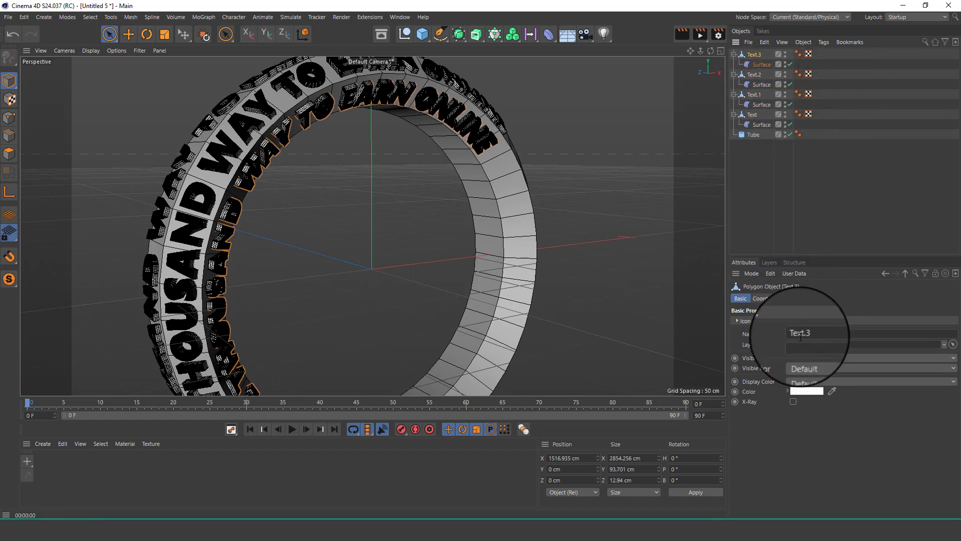
click(759, 65)
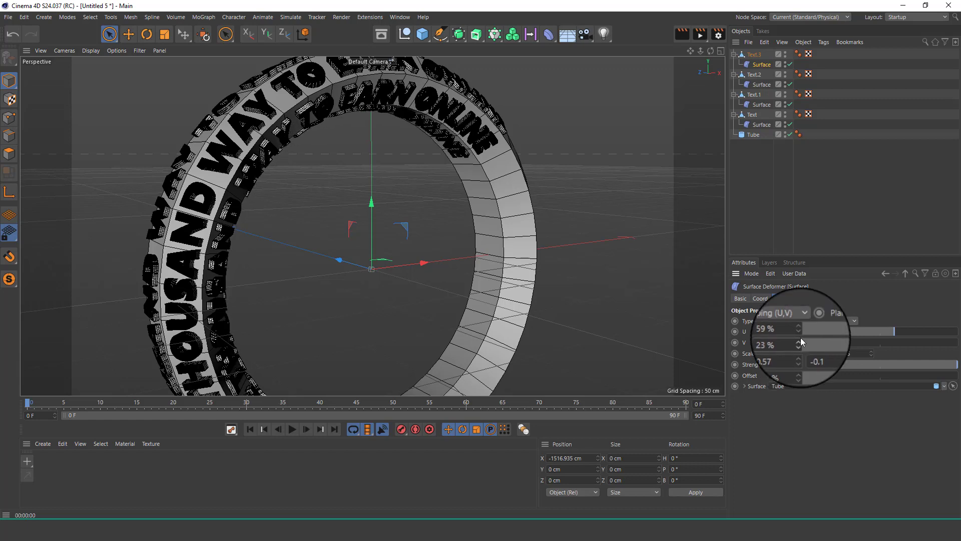
drag(798, 331, 807, 320)
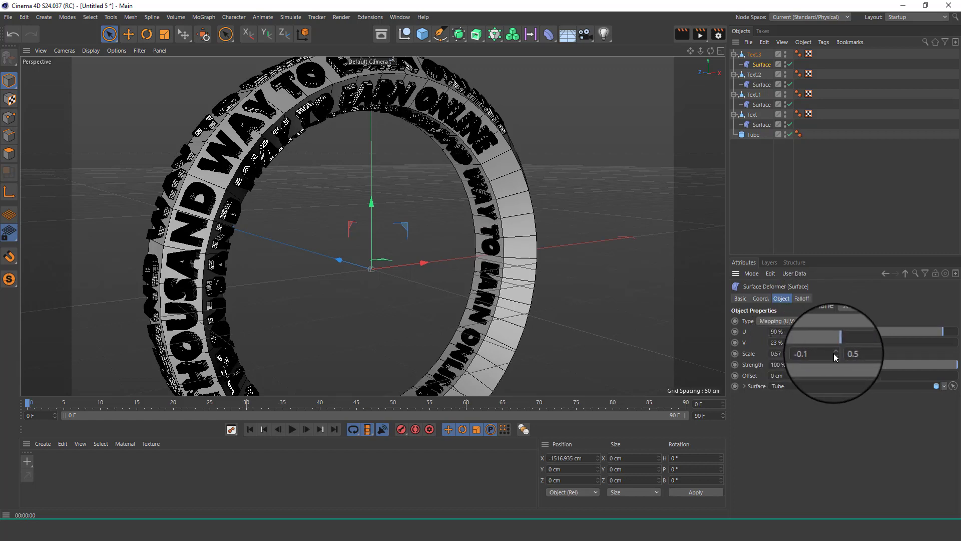
mouse_move(799, 352)
mouse_down()
mouse_move(800, 371)
mouse_move(798, 348)
mouse_up()
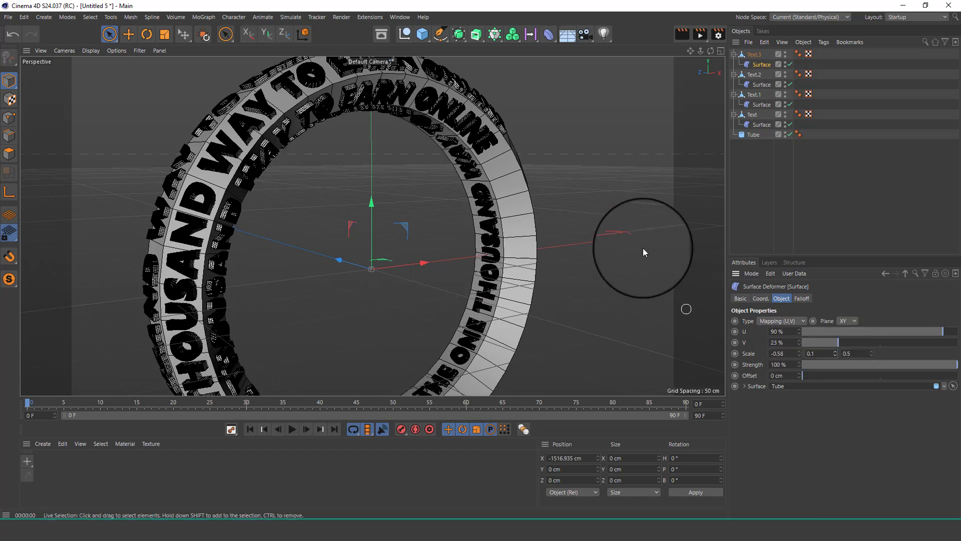
Slide Text.2's Surface deformer to U 74% and orbit to check the ring
click(762, 84)
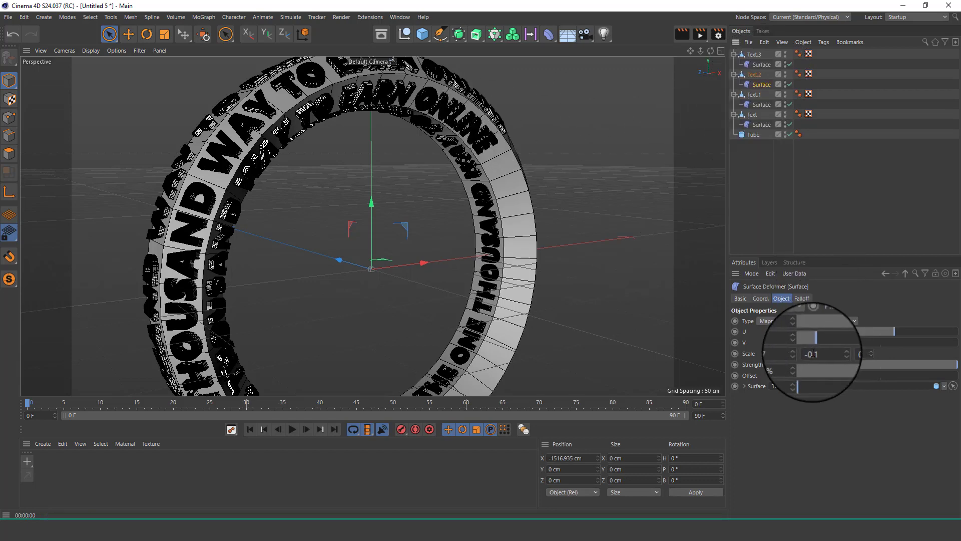
drag(798, 333, 802, 332)
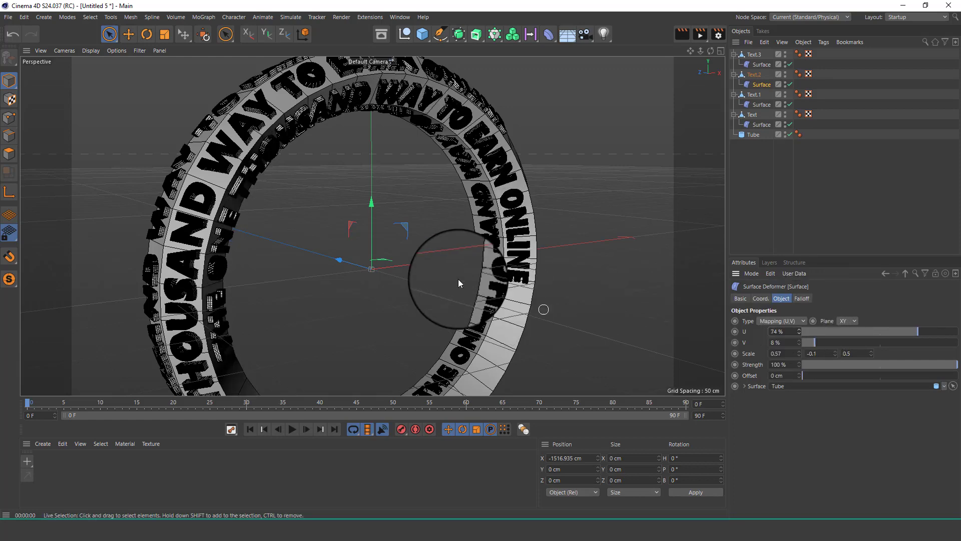
mouse_move(395, 203)
alt+mouse_down()
mouse_move(318, 170)
mouse_move(417, 169)
mouse_move(490, 185)
mouse_move(458, 194)
mouse_move(481, 113)
mouse_move(480, 139)
mouse_move(404, 182)
mouse_move(313, 202)
mouse_move(398, 226)
alt+mouse_up()
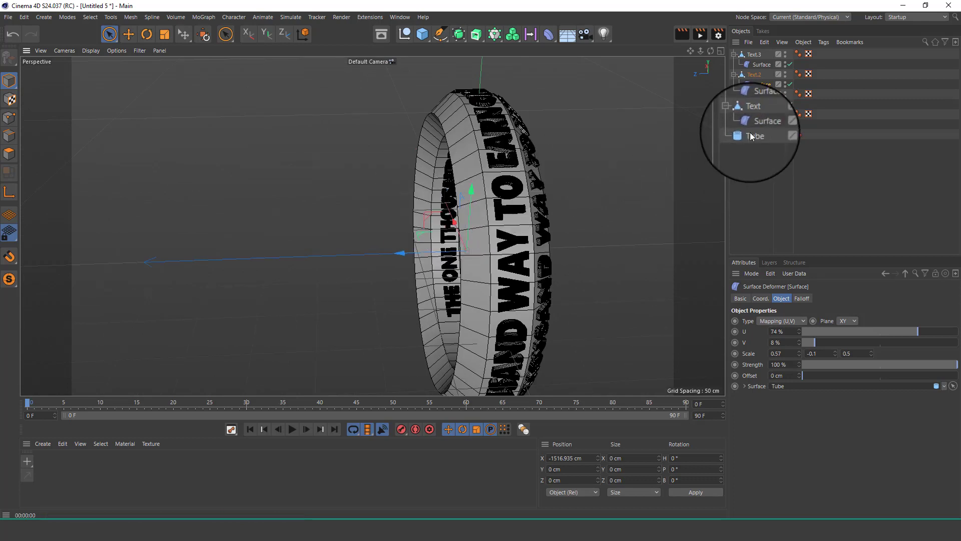
Copy the original Text object and paste it as Text.4
click(752, 114)
click(770, 44)
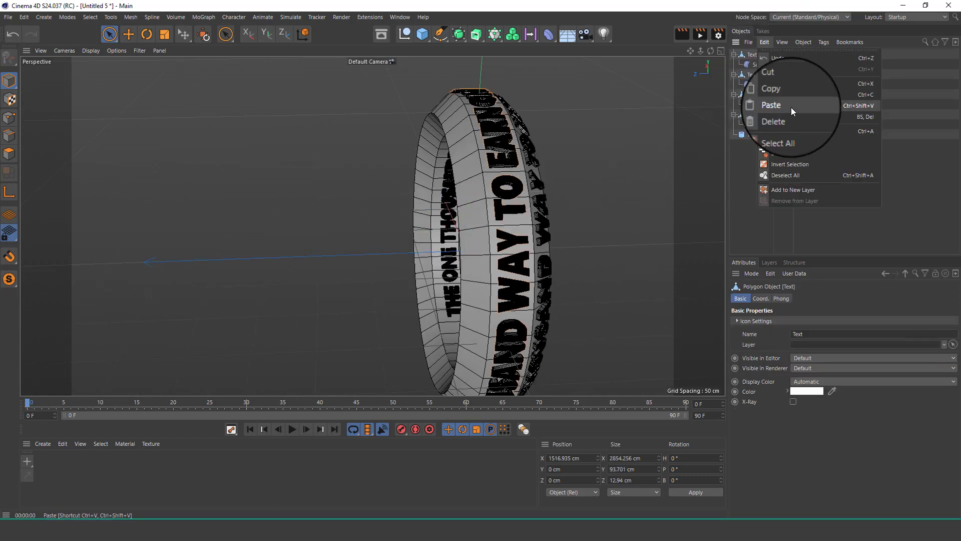
click(791, 108)
click(765, 43)
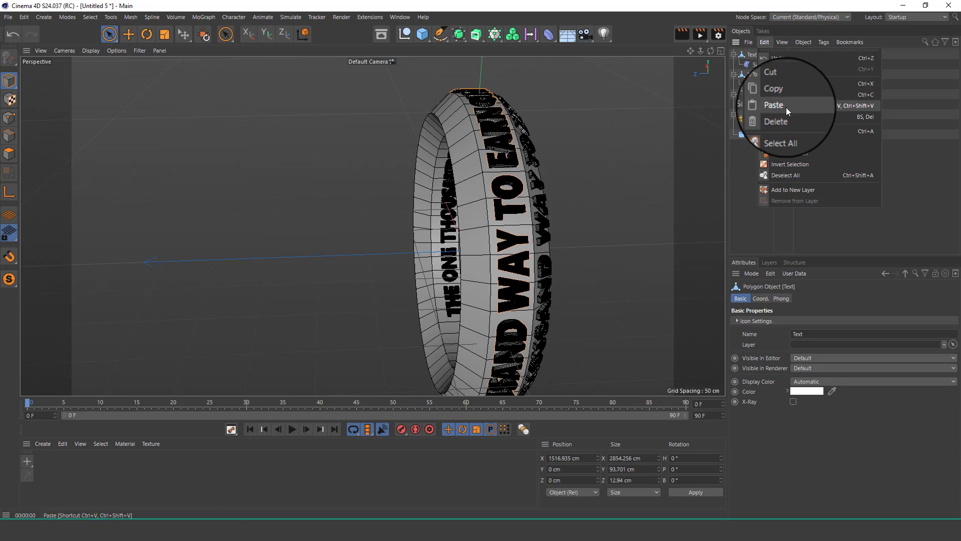
click(786, 107)
Set Text.4's Surface deformer to V -43%, U 69%, and scale -0.43/0.08/0.5
click(761, 65)
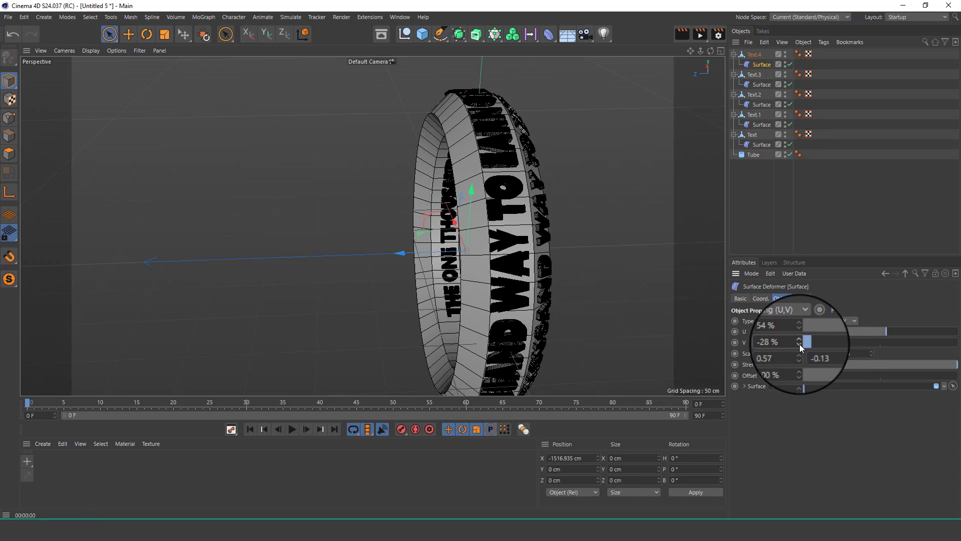
drag(800, 346, 800, 345)
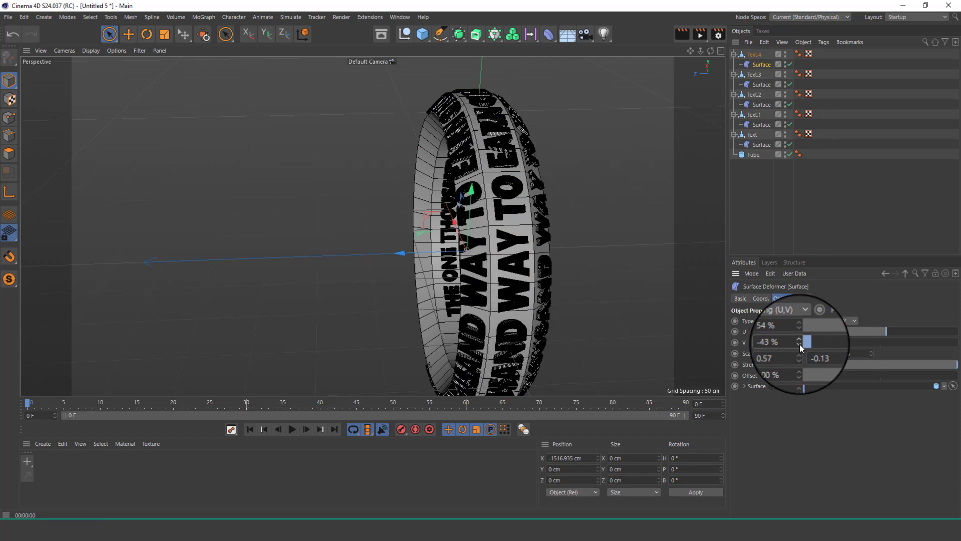
mouse_move(801, 346)
mouse_down()
mouse_move(799, 400)
mouse_move(799, 353)
mouse_up()
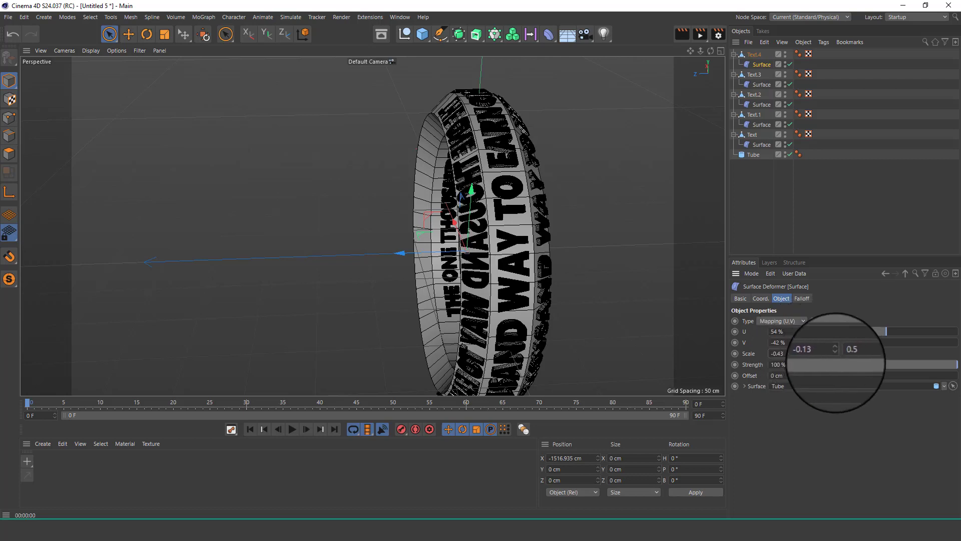
mouse_move(834, 354)
mouse_down()
mouse_move(837, 339)
mouse_move(835, 357)
mouse_up()
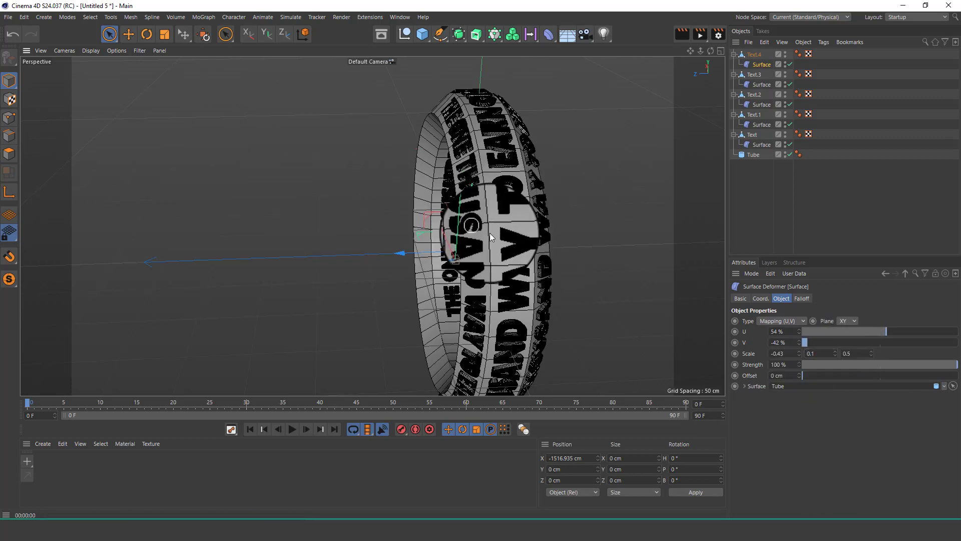
alt+drag(472, 232, 511, 230)
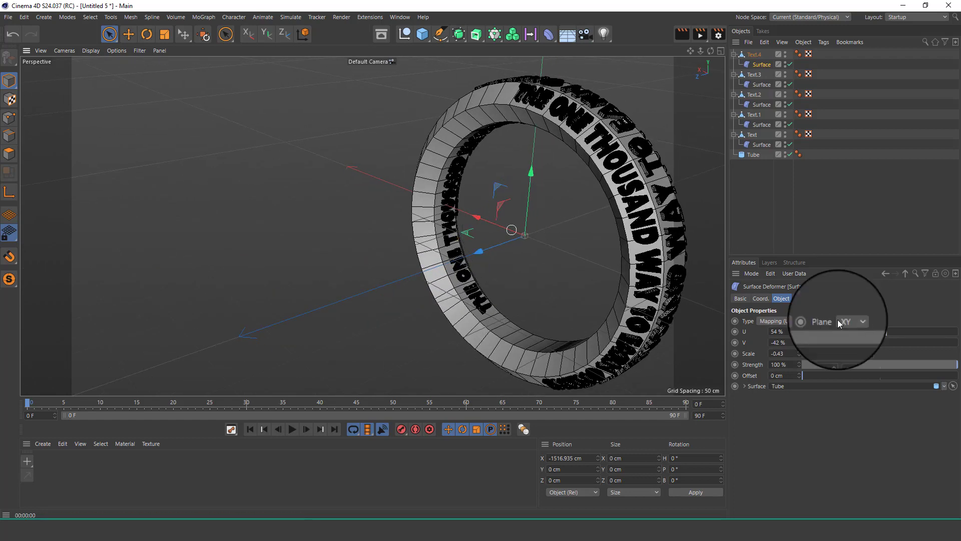
drag(882, 331, 910, 329)
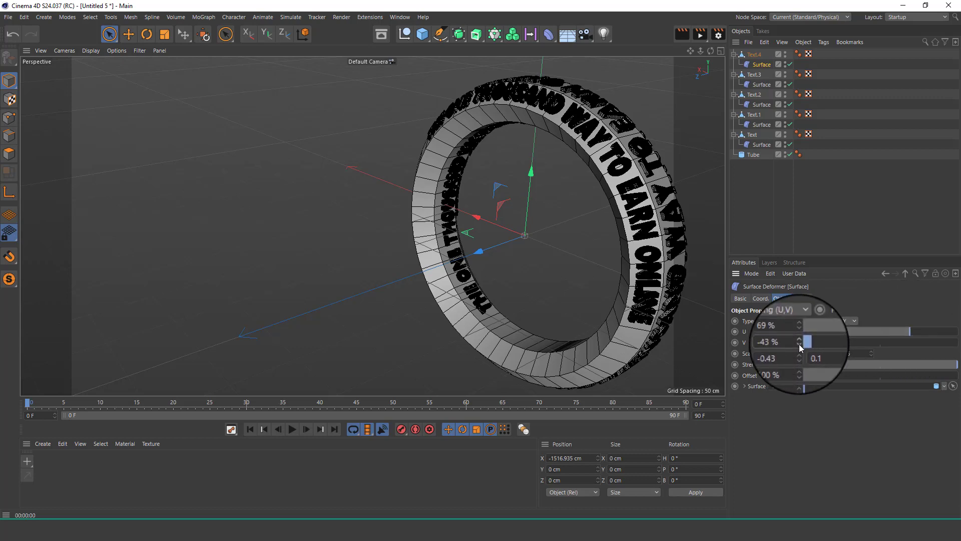
click(836, 356)
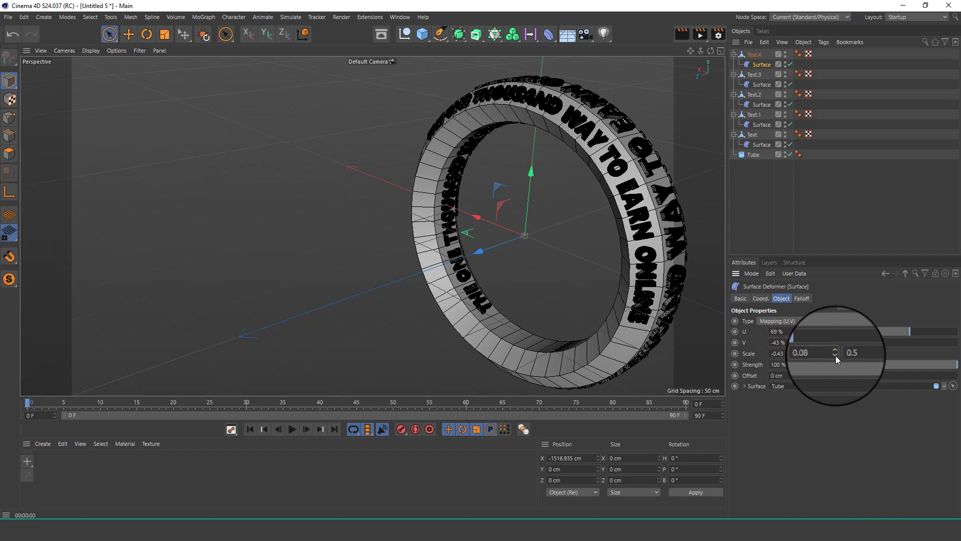
Paste a copy of Text.4 as Text.5, select its Surface deformer, and orbit to the ring's front
click(758, 54)
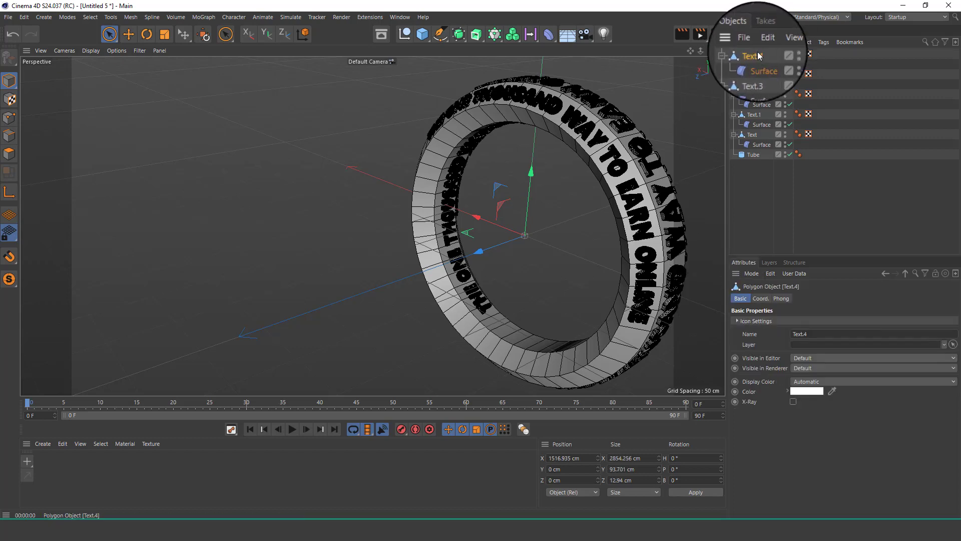
click(768, 41)
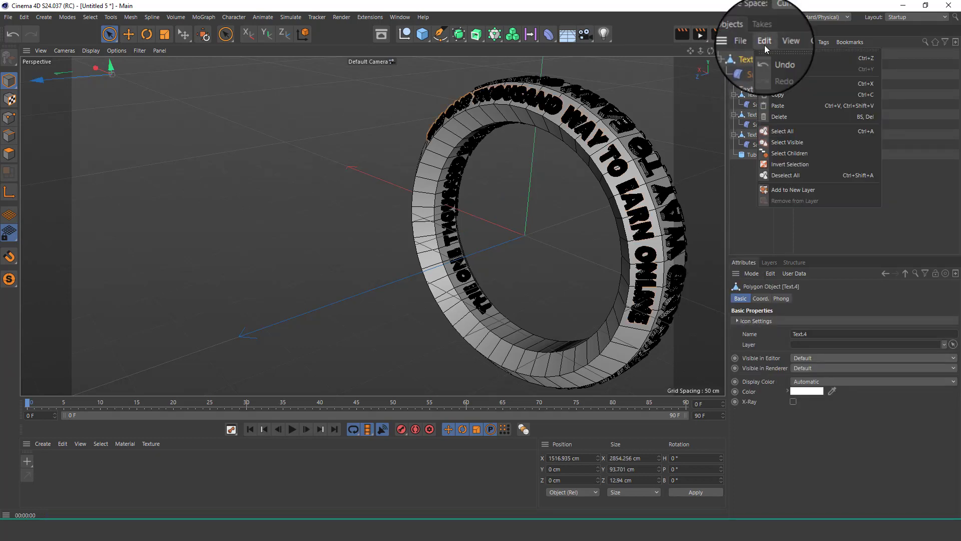
click(771, 105)
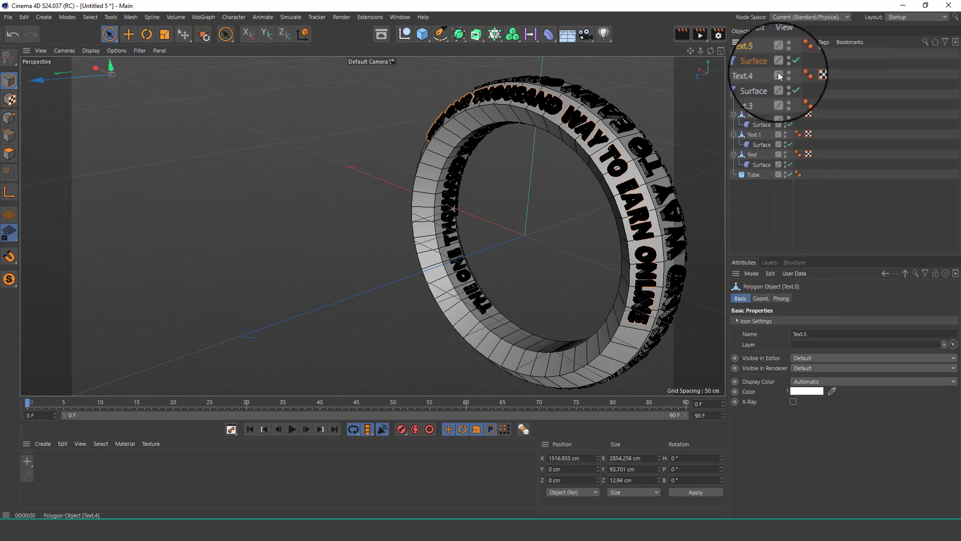
click(765, 65)
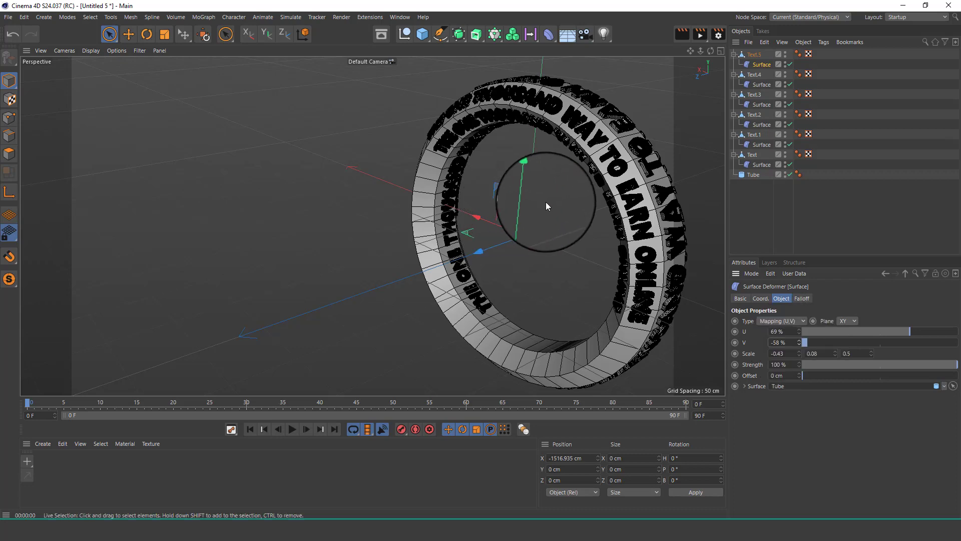
mouse_move(524, 206)
alt+mouse_down()
mouse_move(399, 199)
mouse_move(443, 174)
mouse_move(434, 153)
alt+mouse_up()
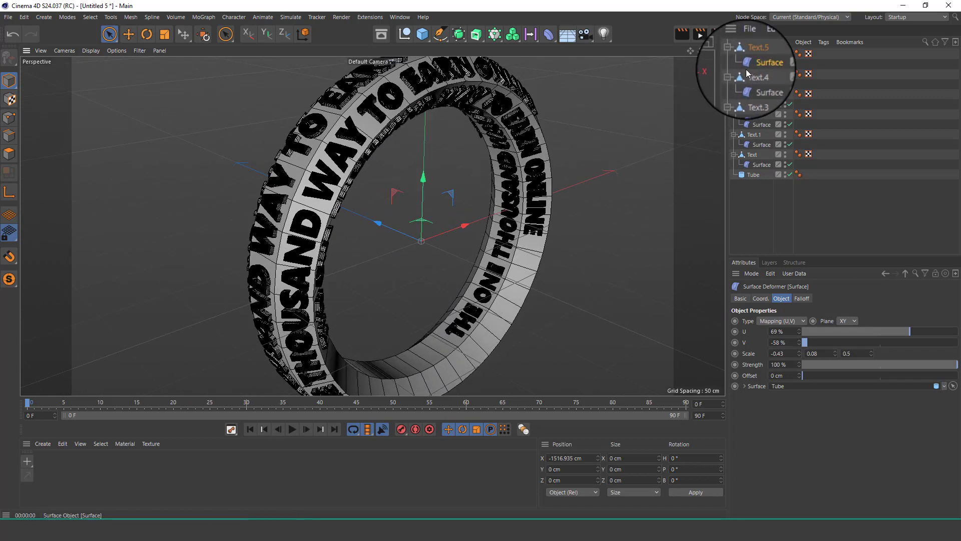
Set Text.3's Surface deformer to U 103% and V 24%
click(755, 85)
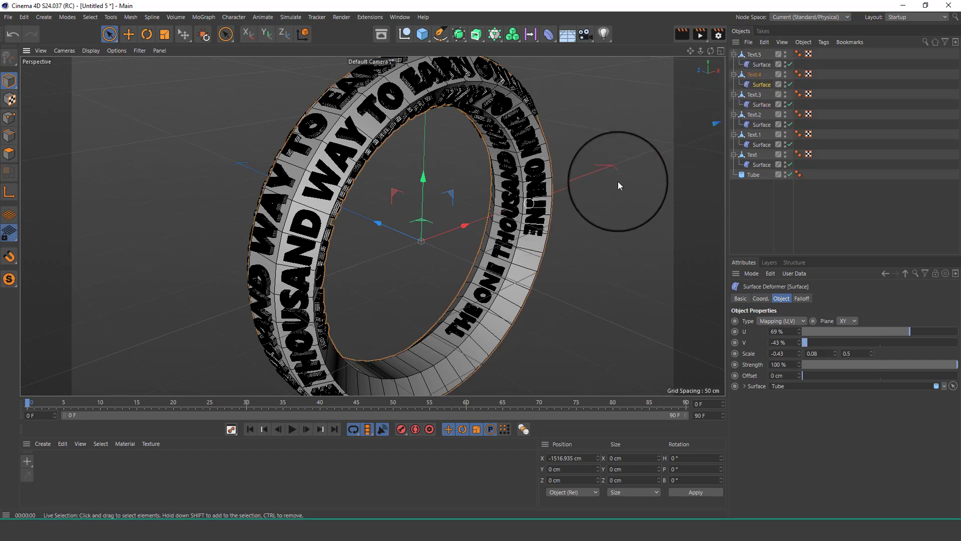
click(751, 96)
click(756, 105)
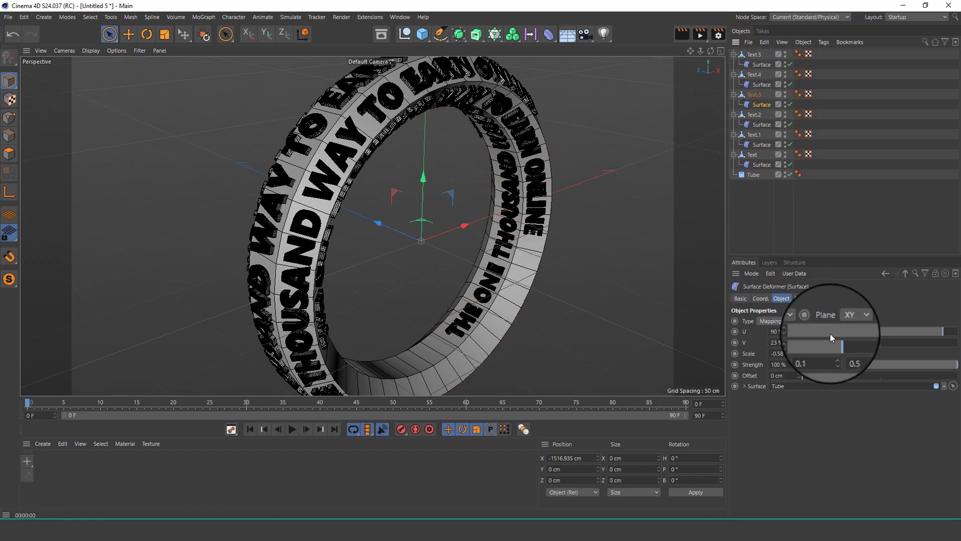
drag(837, 342, 837, 343)
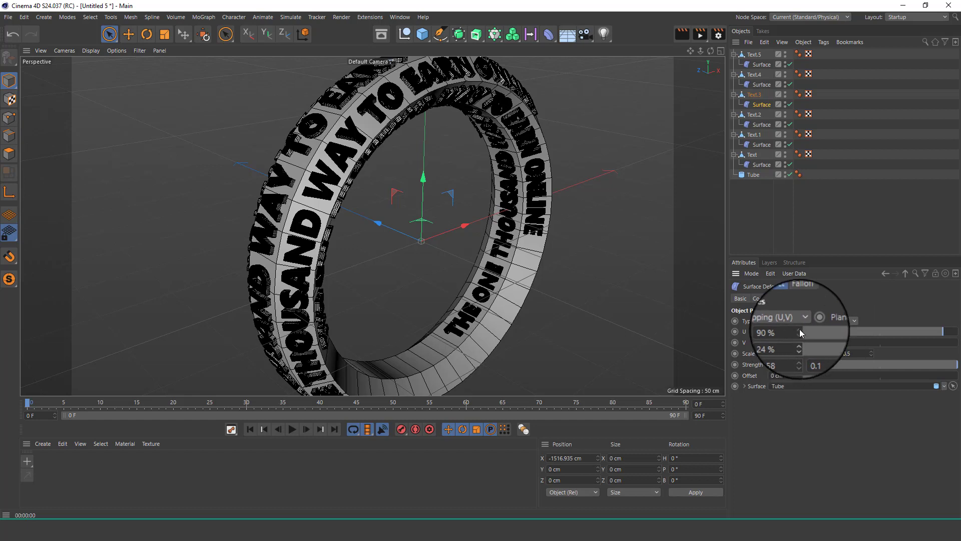
click(799, 329)
click(800, 329)
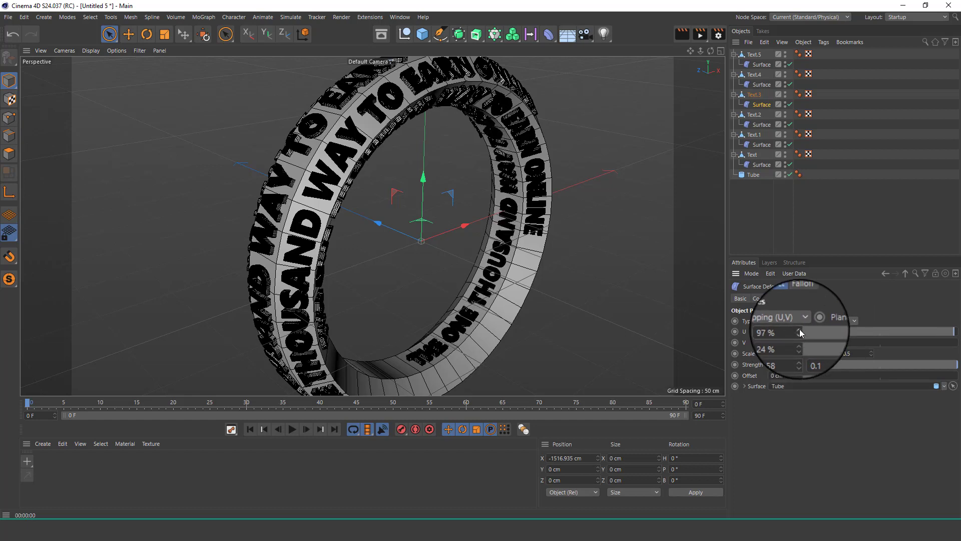
click(800, 329)
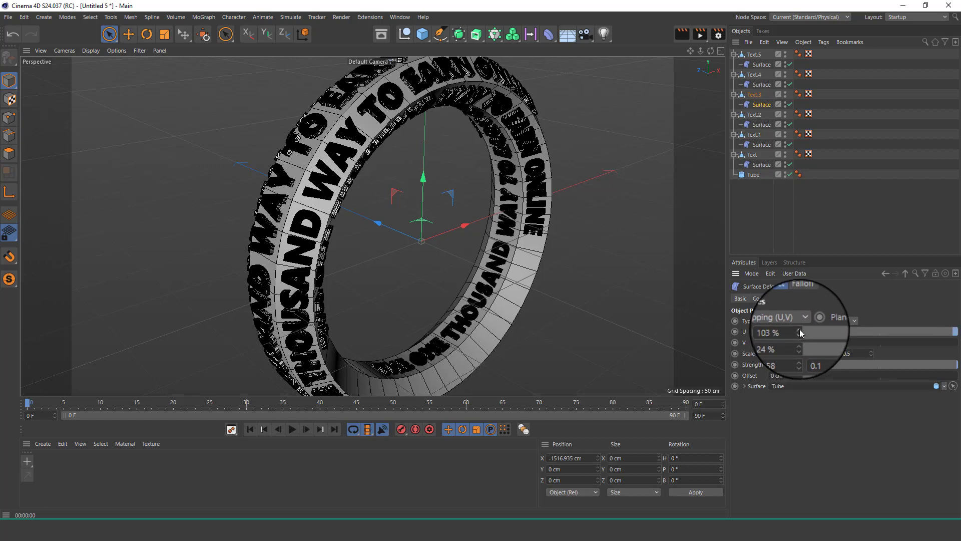
click(548, 183)
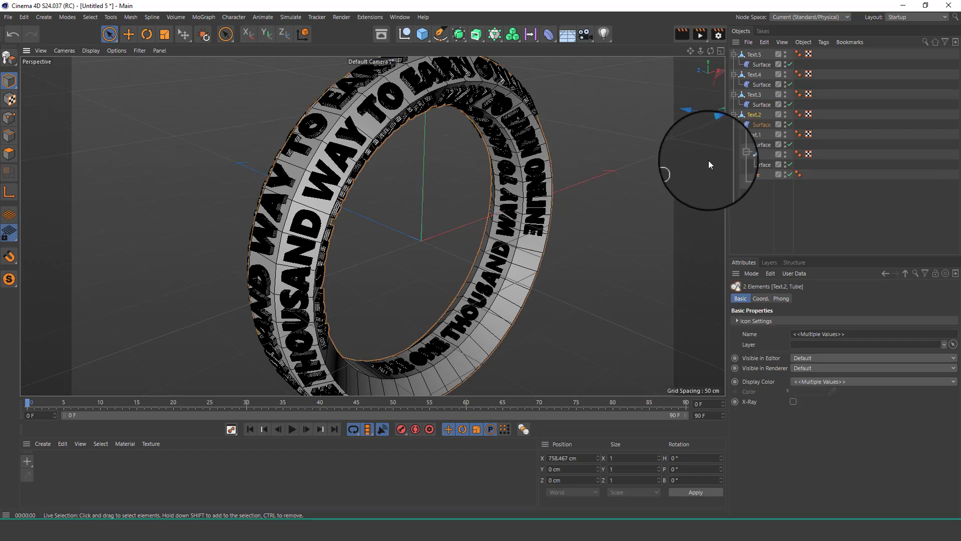
Step Text.2's Surface deformer with the spinner arrows to U 106% and V 8%
click(755, 125)
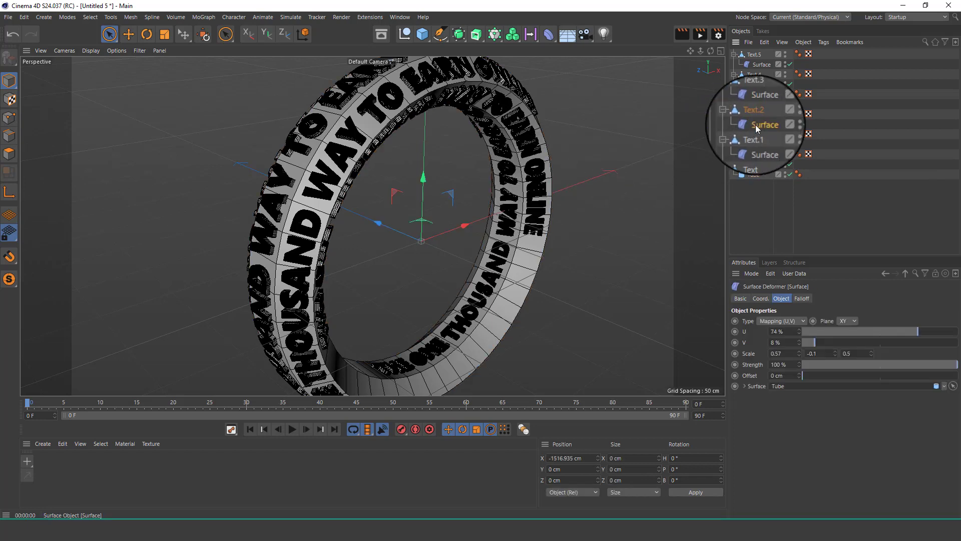
click(799, 342)
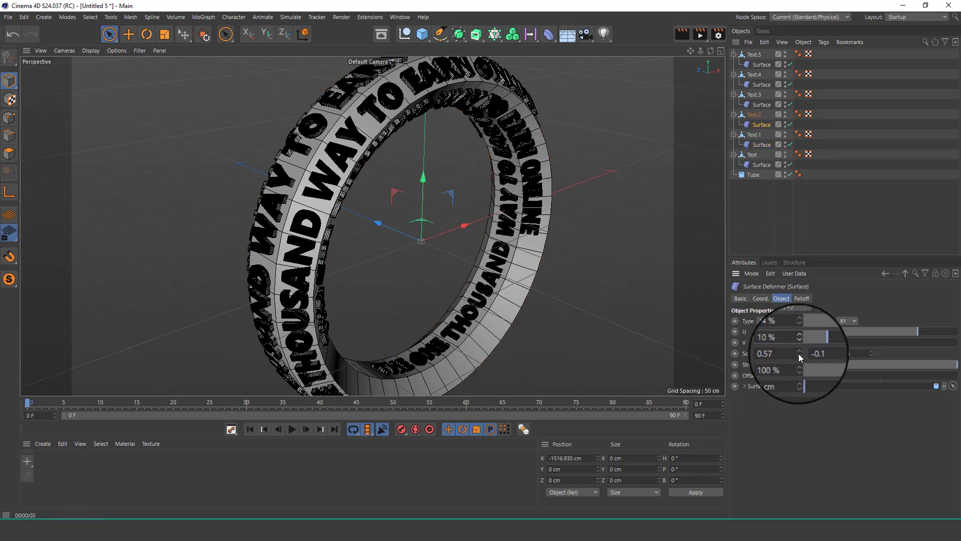
click(800, 330)
click(800, 330)
click(801, 330)
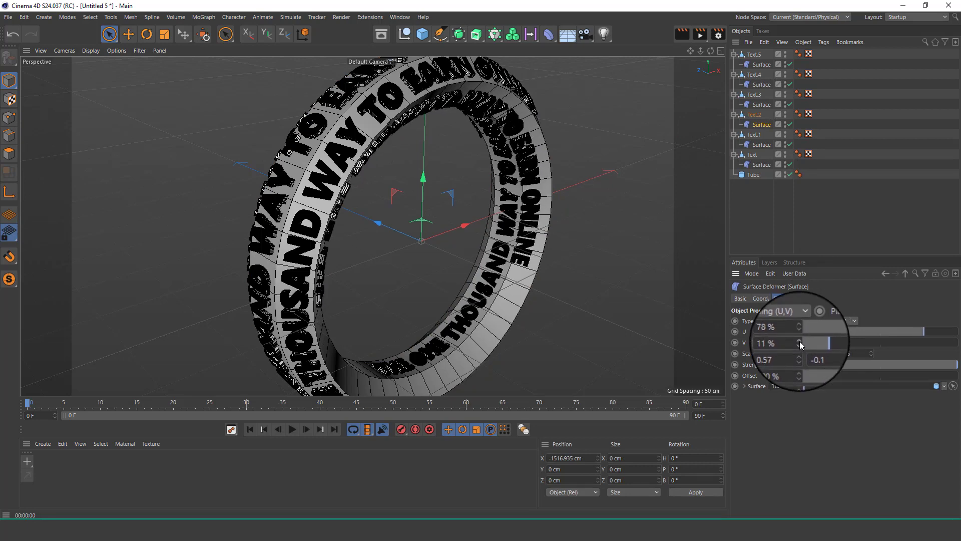
click(800, 344)
click(799, 344)
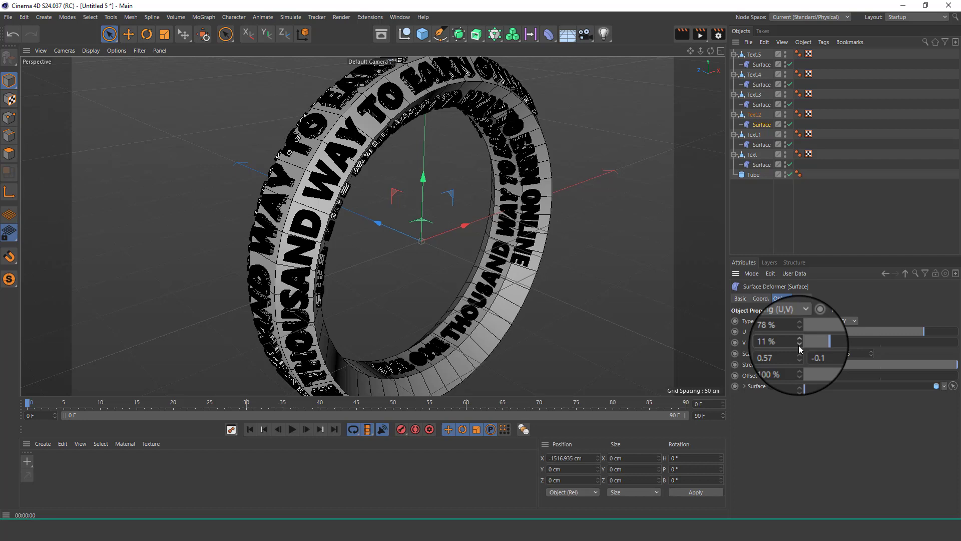
click(799, 343)
click(799, 344)
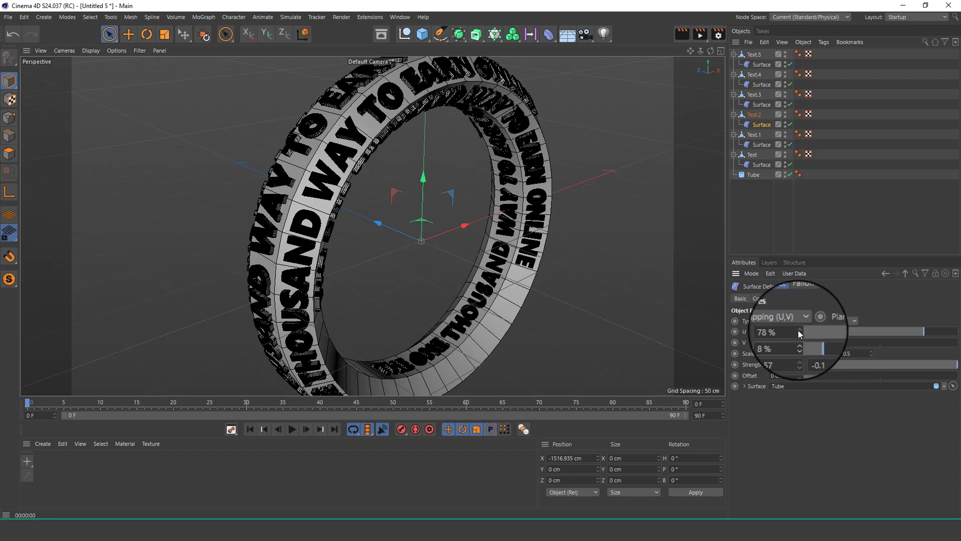
click(799, 330)
click(799, 330)
click(799, 330)
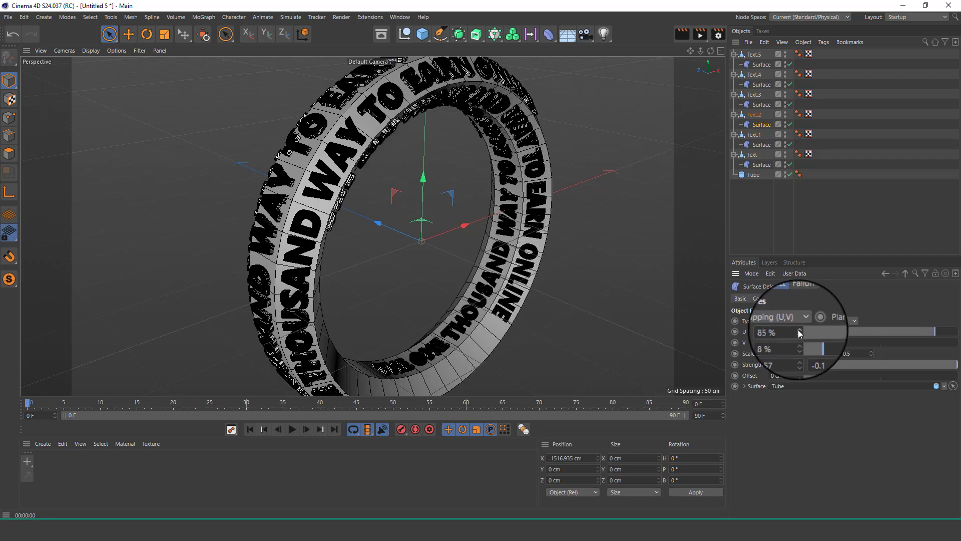
click(799, 331)
click(800, 331)
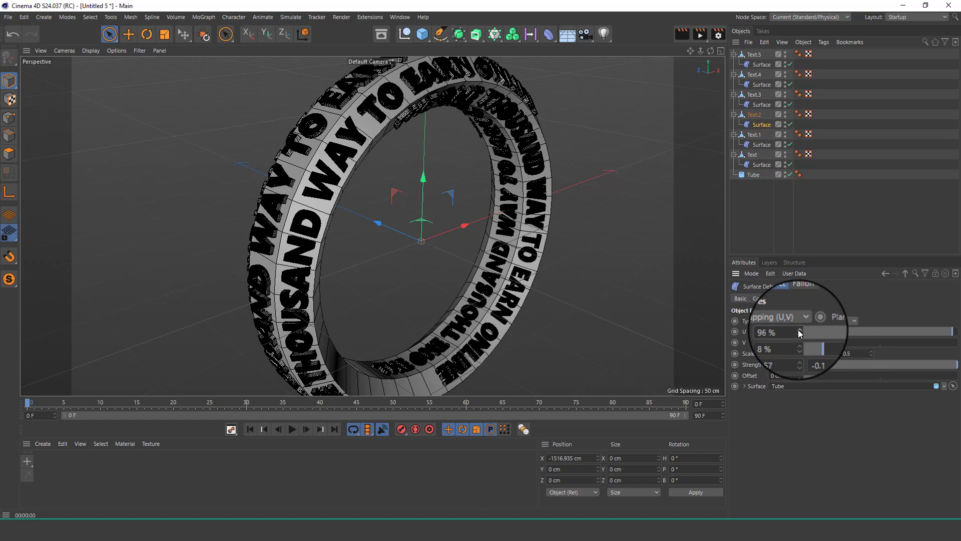
click(800, 331)
click(799, 331)
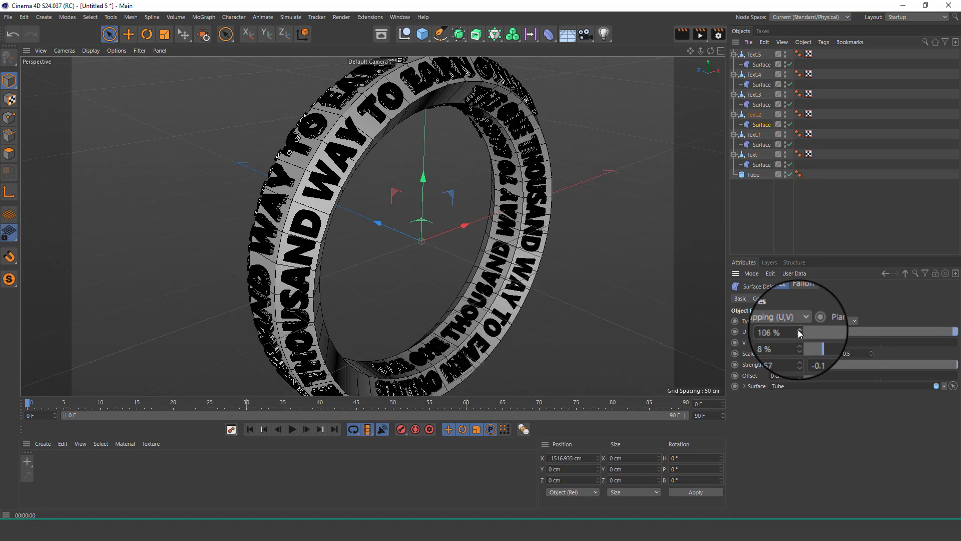
Add the Ambient Occlusion effect in Render Settings and render a preview of the ring
alt+drag(431, 215, 440, 215)
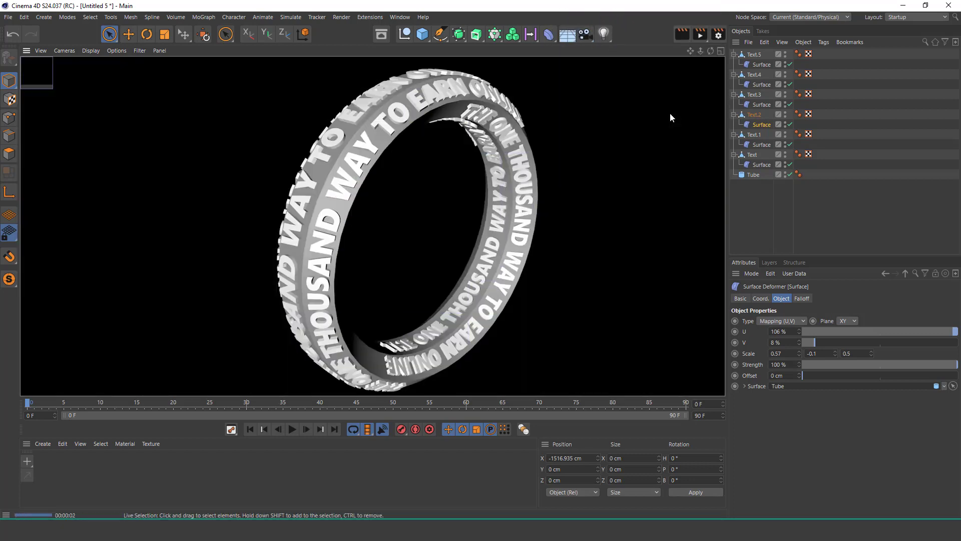
click(718, 34)
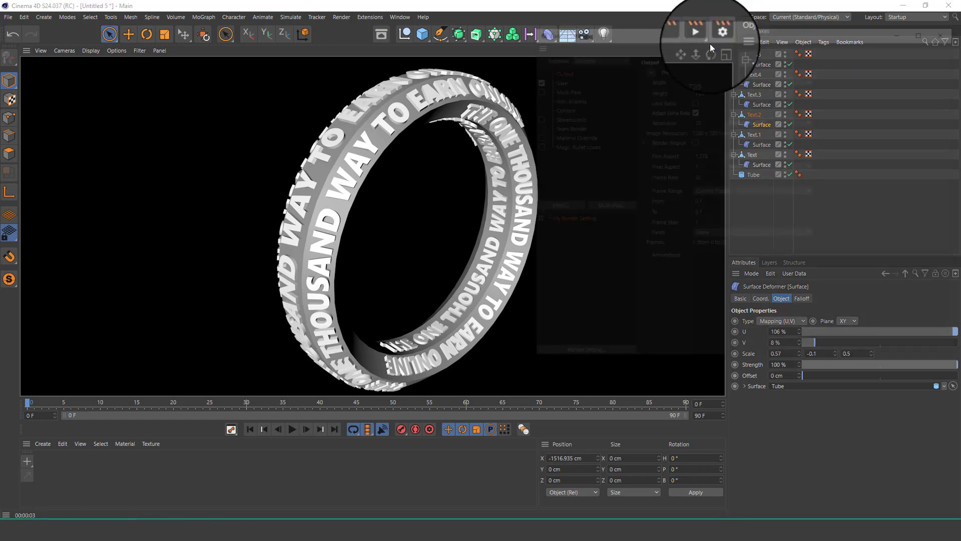
click(561, 207)
click(602, 238)
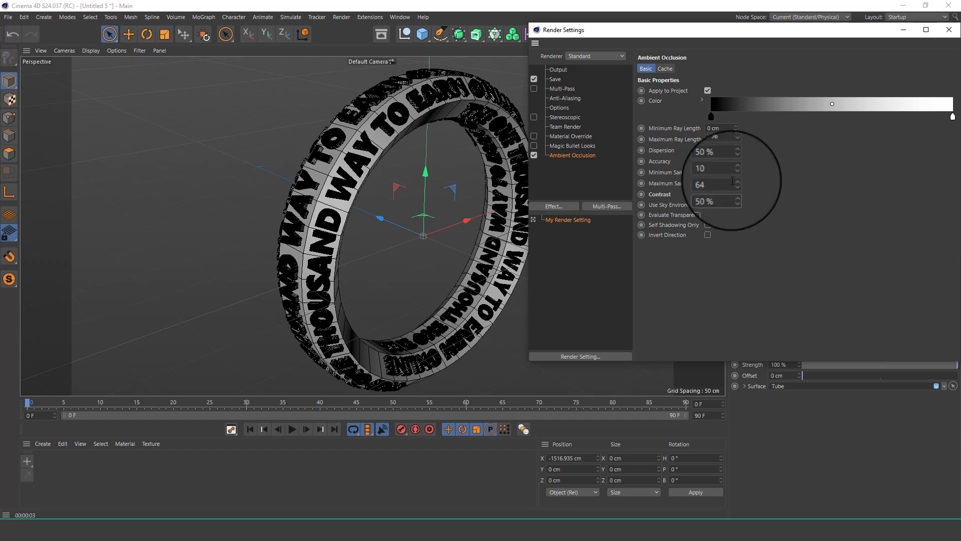
click(948, 30)
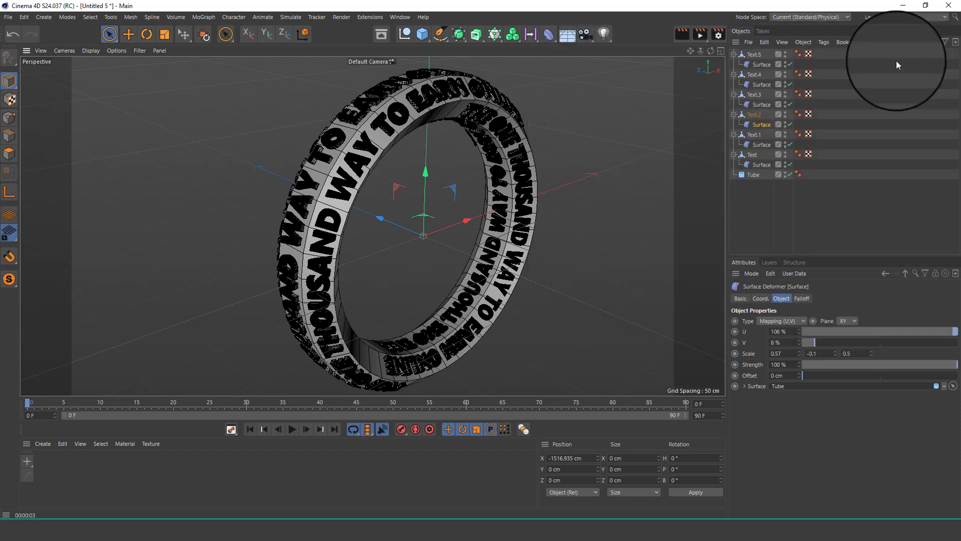
click(684, 34)
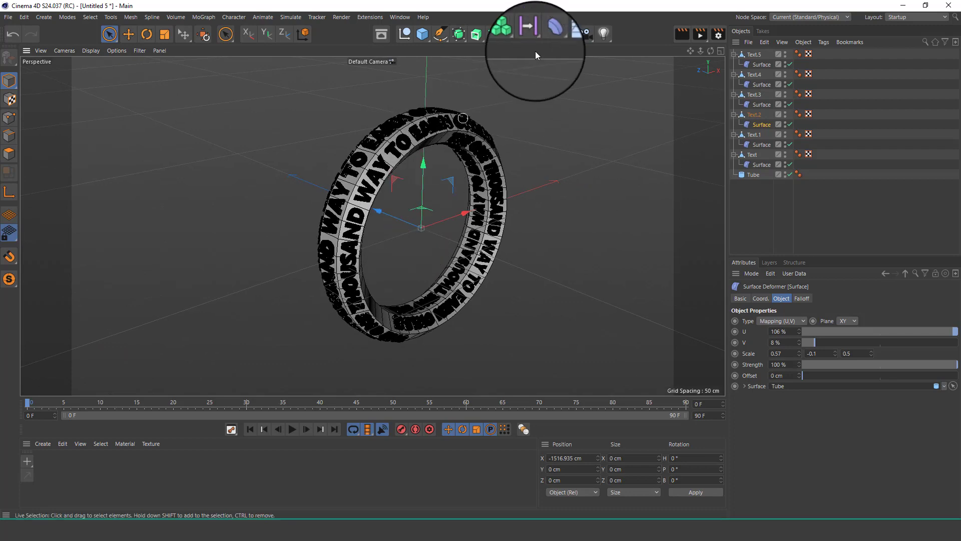
Add a Floor, lower it to about Y -170 cm, and render a preview
click(567, 34)
click(581, 52)
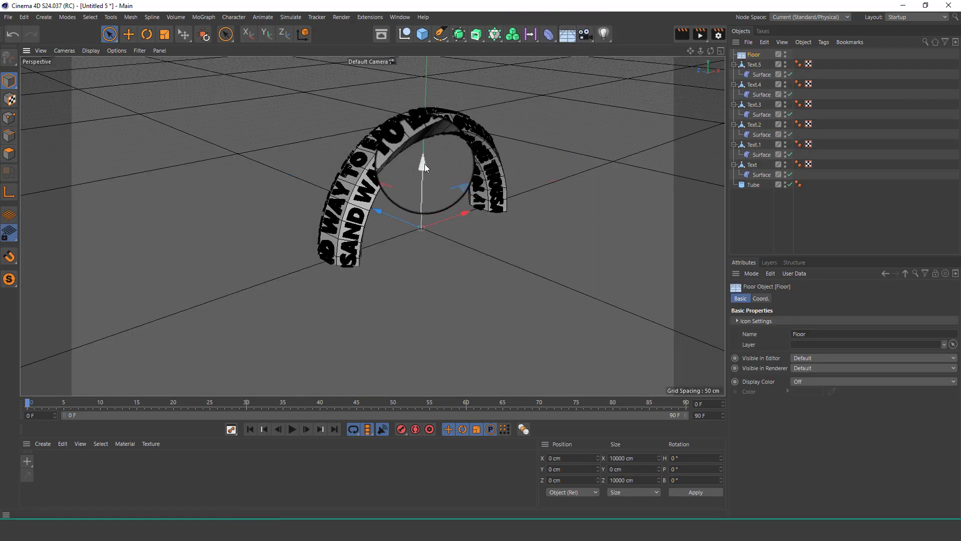
drag(419, 163, 420, 277)
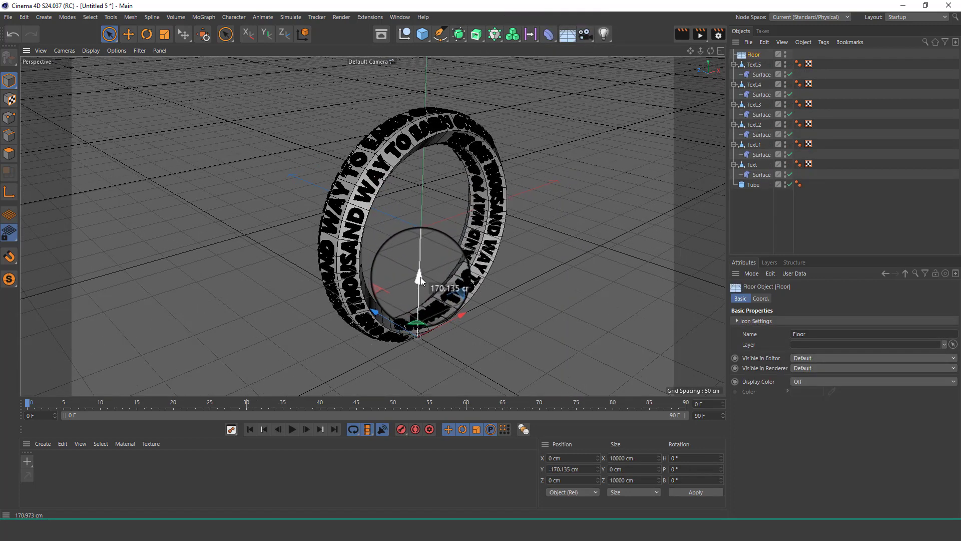
click(677, 38)
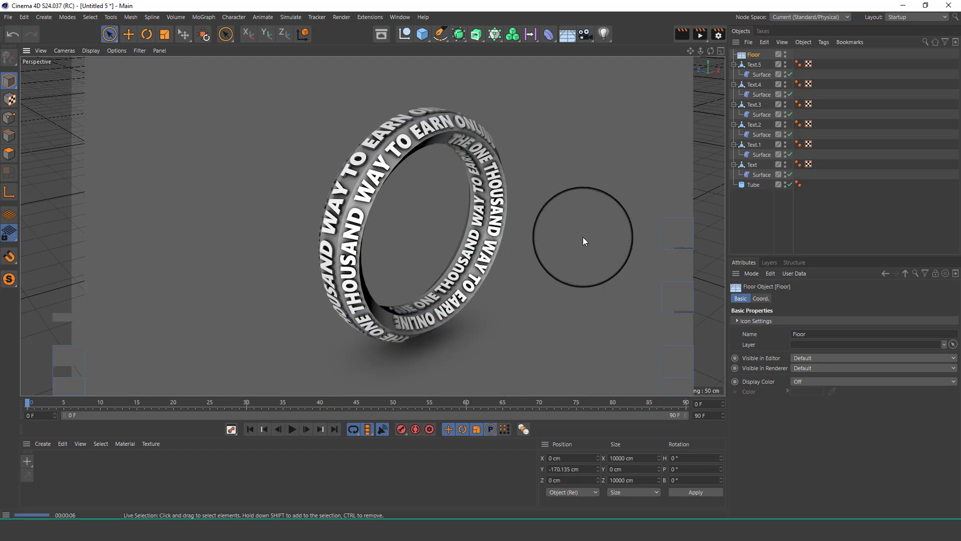
Load the MercyMat material set; apply orange to the Tube, and blue, purple, magenta to Text, Text.1, Text.2
click(42, 444)
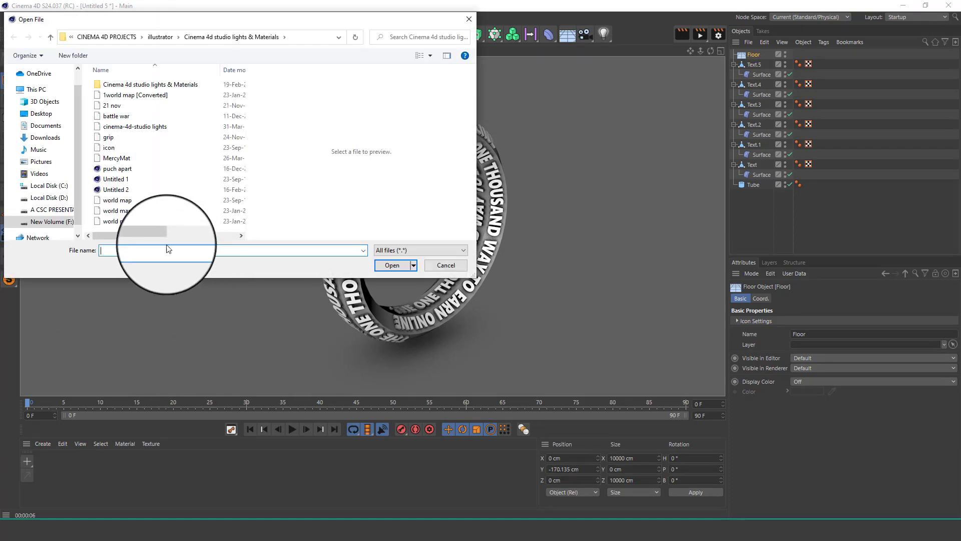
double_click(145, 171)
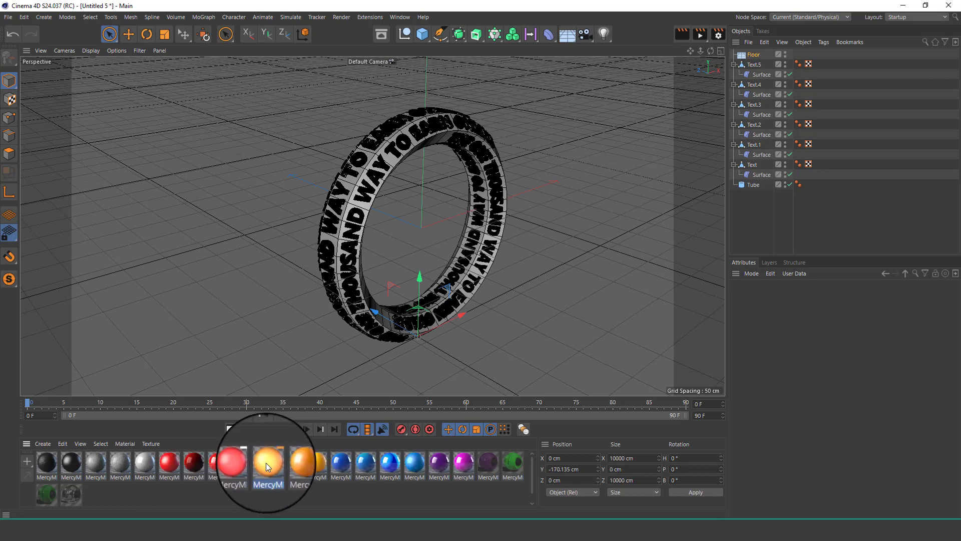
mouse_move(266, 465)
mouse_down()
mouse_move(674, 249)
mouse_move(752, 185)
mouse_up()
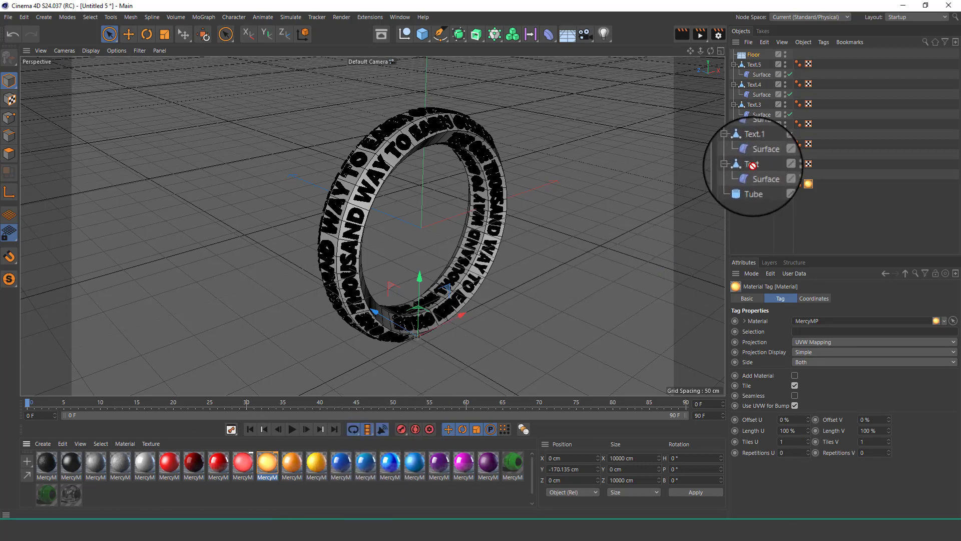
drag(367, 468, 753, 164)
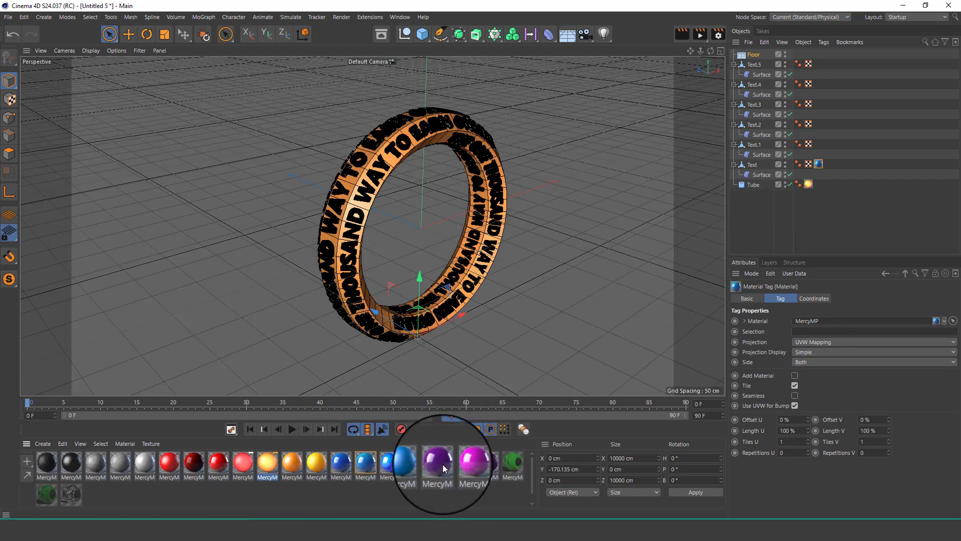
mouse_move(442, 464)
mouse_down()
mouse_move(711, 156)
mouse_move(753, 144)
mouse_up()
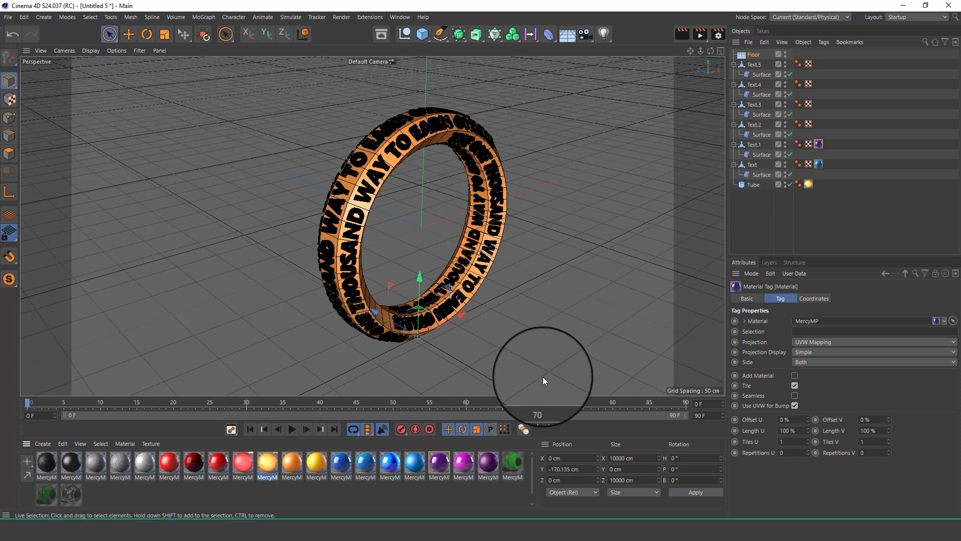
mouse_move(465, 460)
mouse_down()
mouse_move(685, 188)
mouse_move(758, 123)
mouse_up()
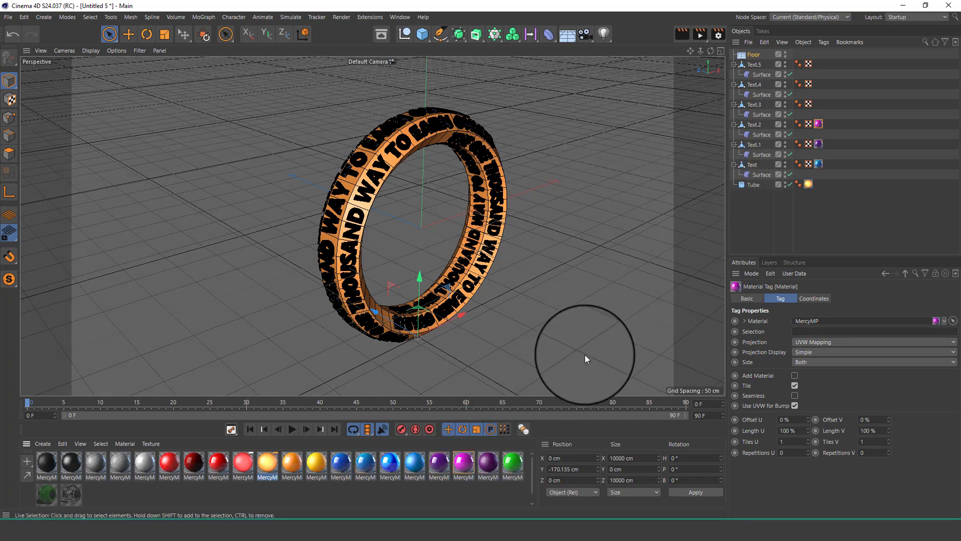
Apply green to Text.3, red to another text copy, and the grey reflective material to the Floor
mouse_move(512, 461)
mouse_down()
mouse_move(713, 141)
mouse_move(757, 104)
mouse_up()
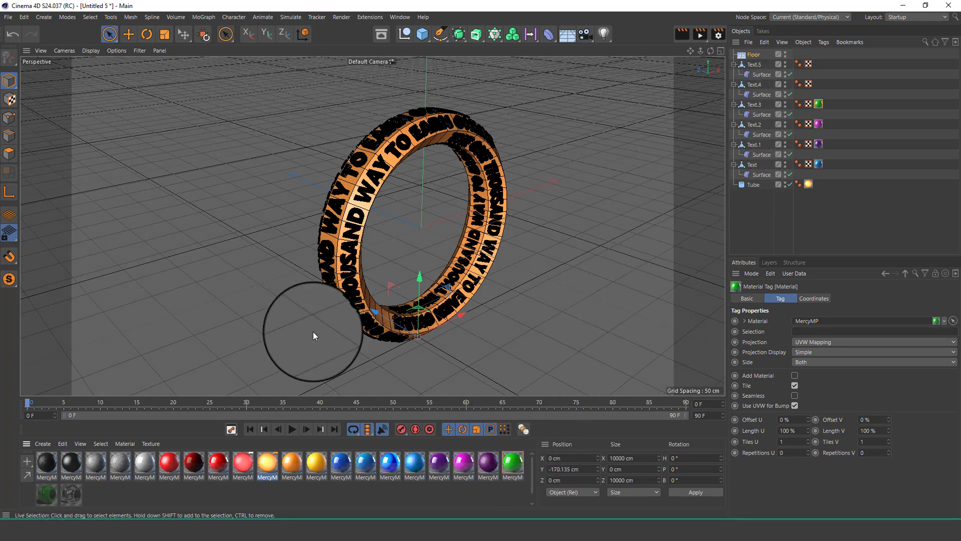
drag(170, 458, 757, 84)
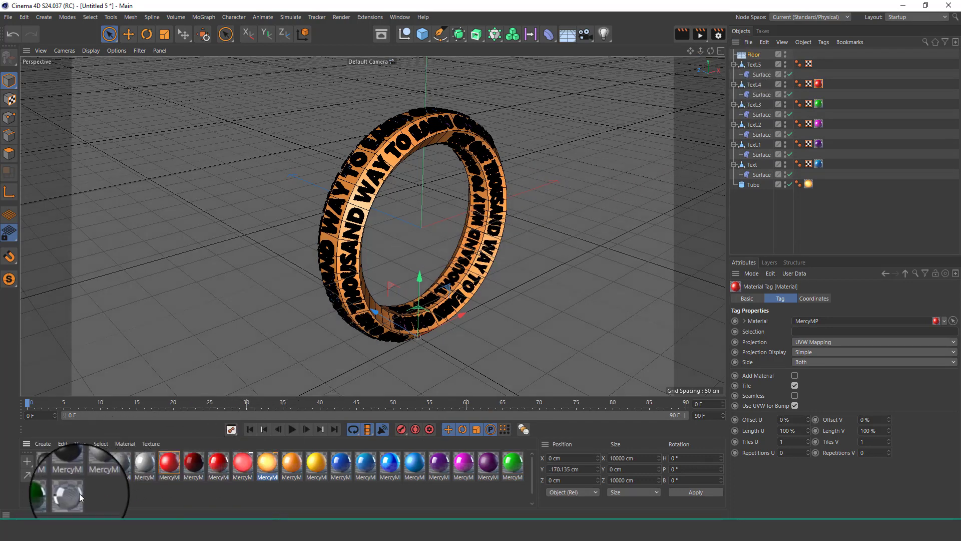
mouse_move(79, 493)
mouse_down()
mouse_move(713, 67)
mouse_move(754, 64)
mouse_up()
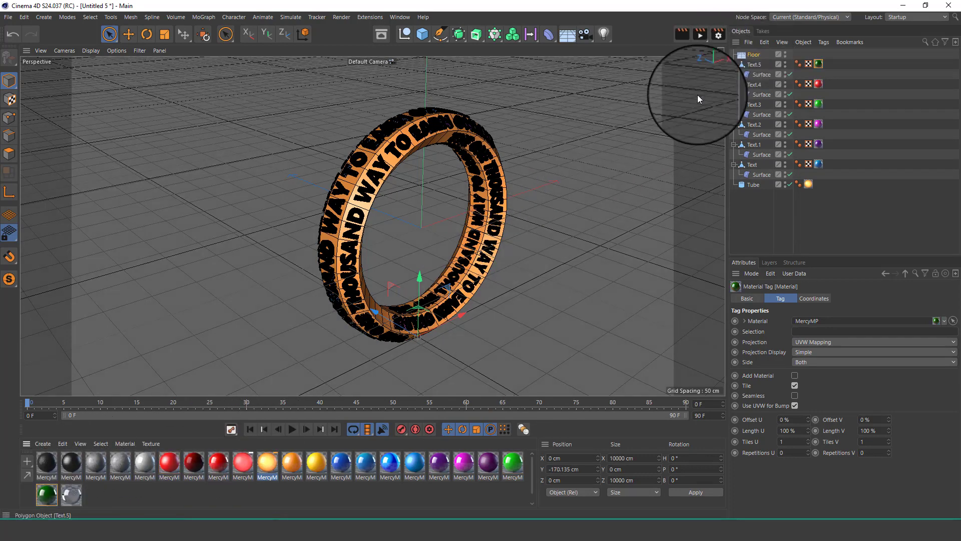
drag(72, 491, 752, 53)
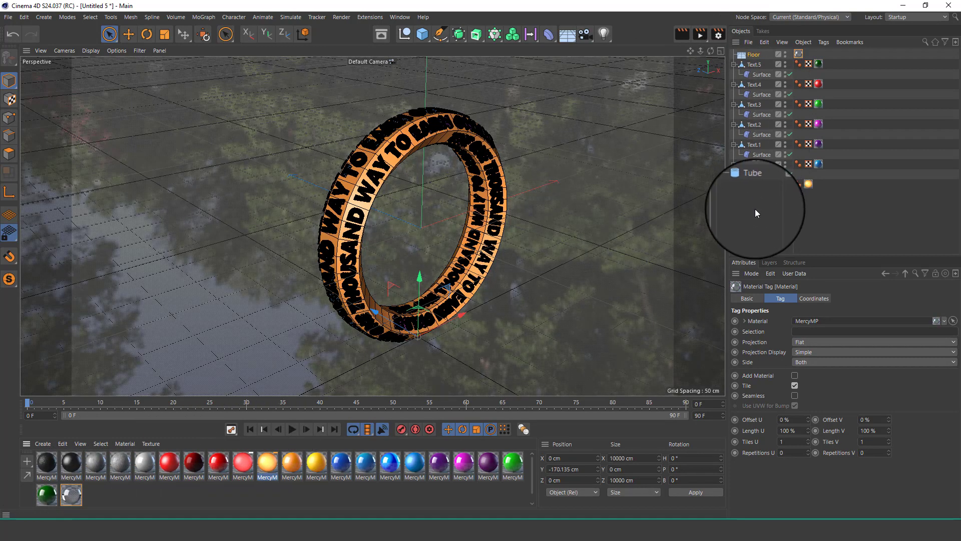
click(755, 209)
Render previews from two angles, then swap Text.2's magenta material for yellow and re-render
click(682, 34)
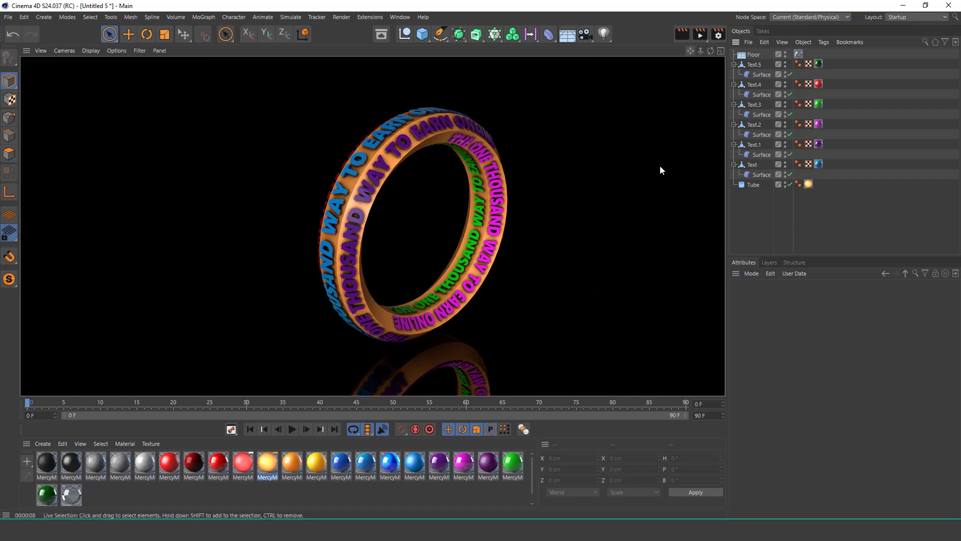
click(432, 222)
alt+drag(430, 233, 435, 221)
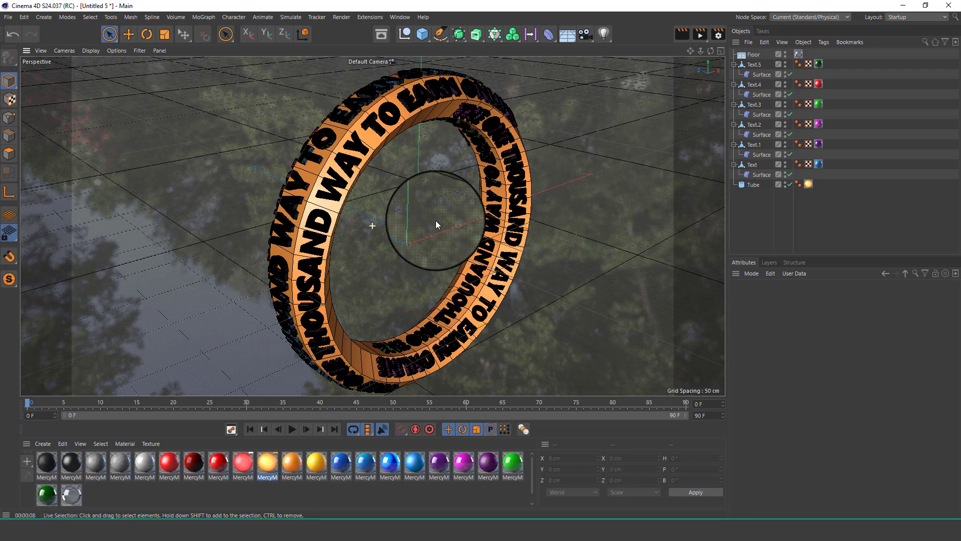
click(682, 34)
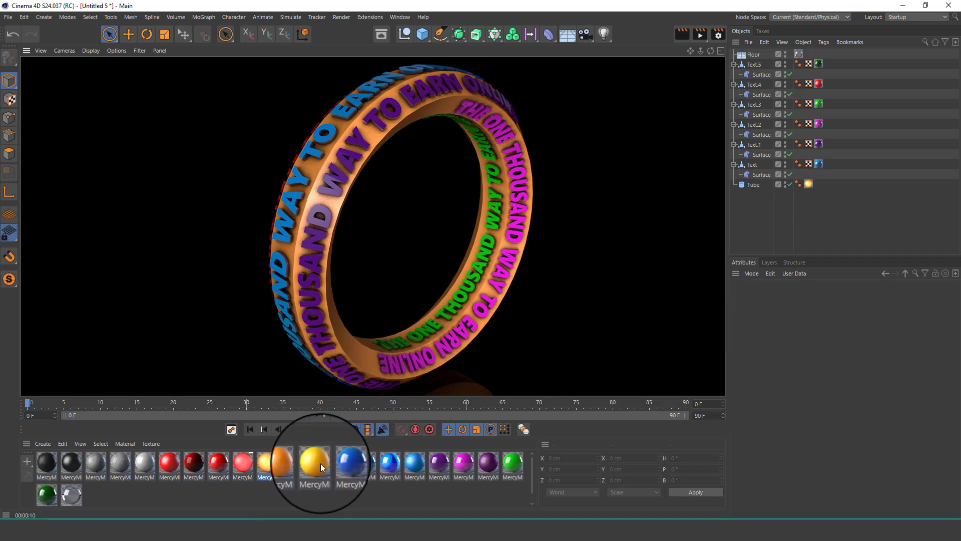
mouse_move(319, 462)
mouse_down()
mouse_move(732, 202)
mouse_move(821, 127)
mouse_up()
click(685, 32)
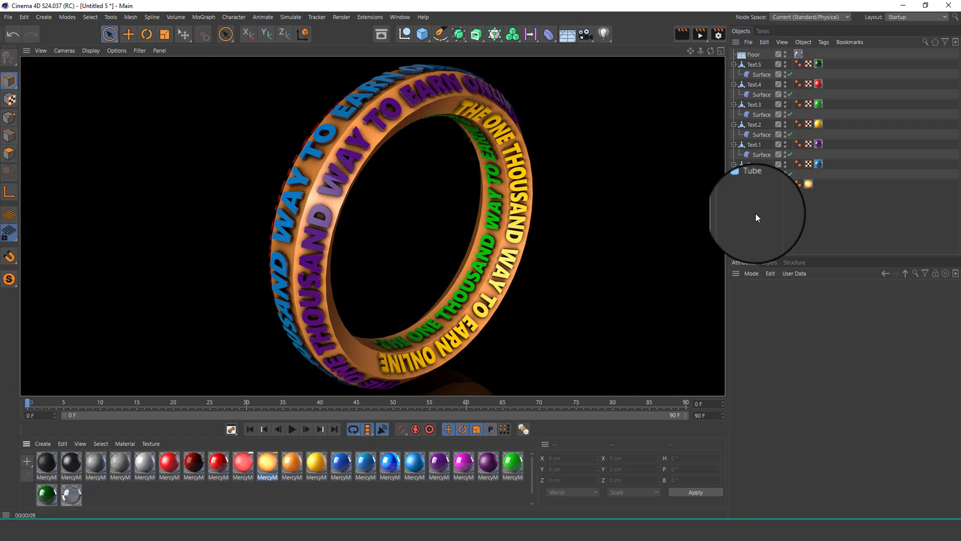
Group Text.5 through the Tube into a single Null
click(753, 65)
right_click(761, 64)
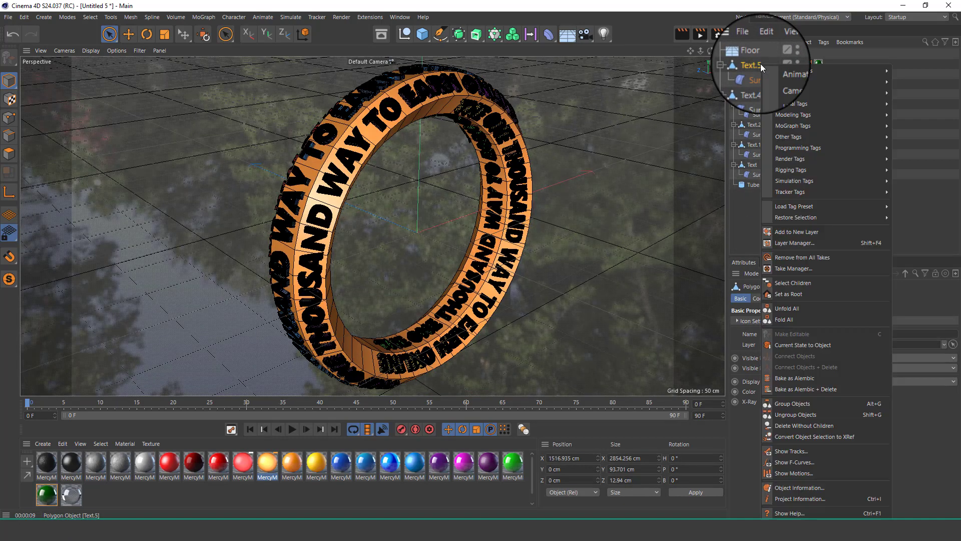
drag(742, 204, 757, 65)
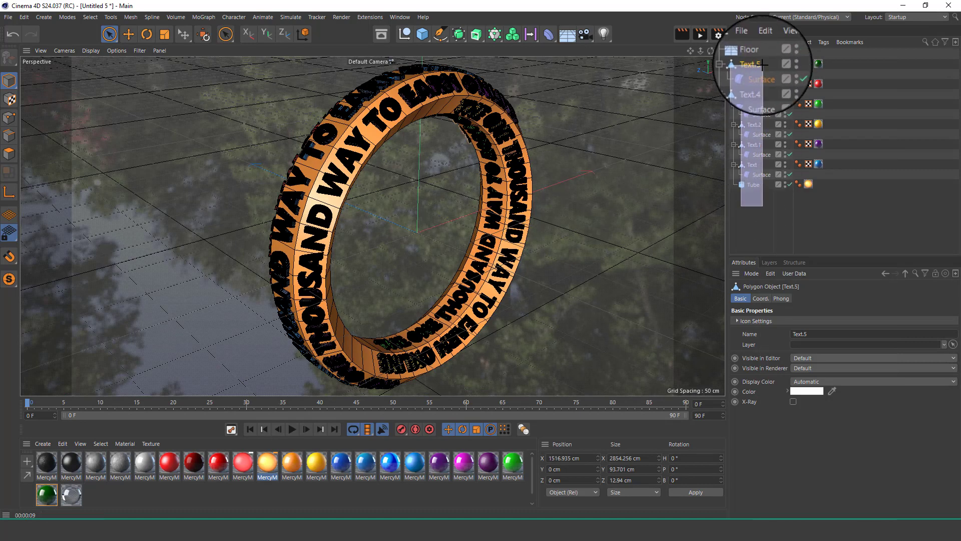
right_click(758, 65)
click(795, 401)
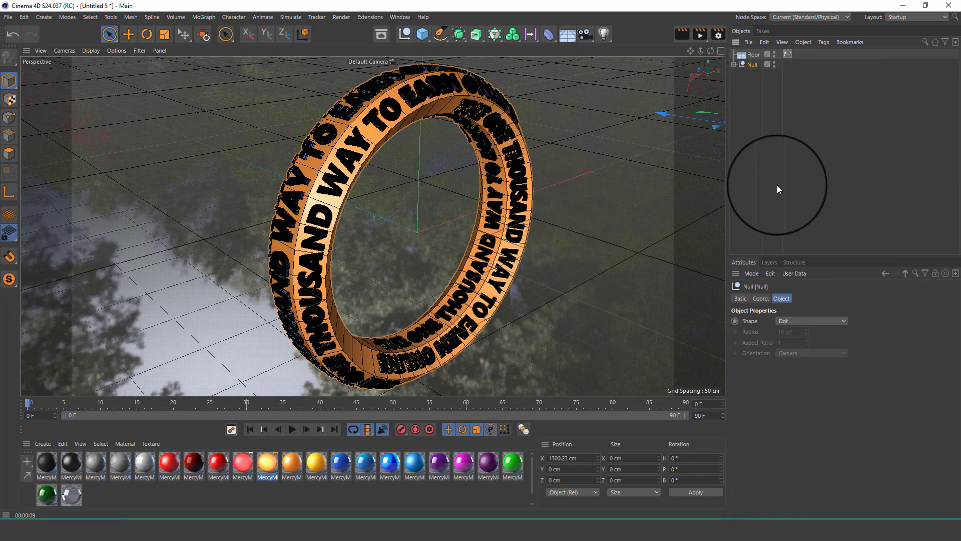
Cut the ring Null and paste it twice, creating a second ring Null.1
click(765, 42)
click(770, 86)
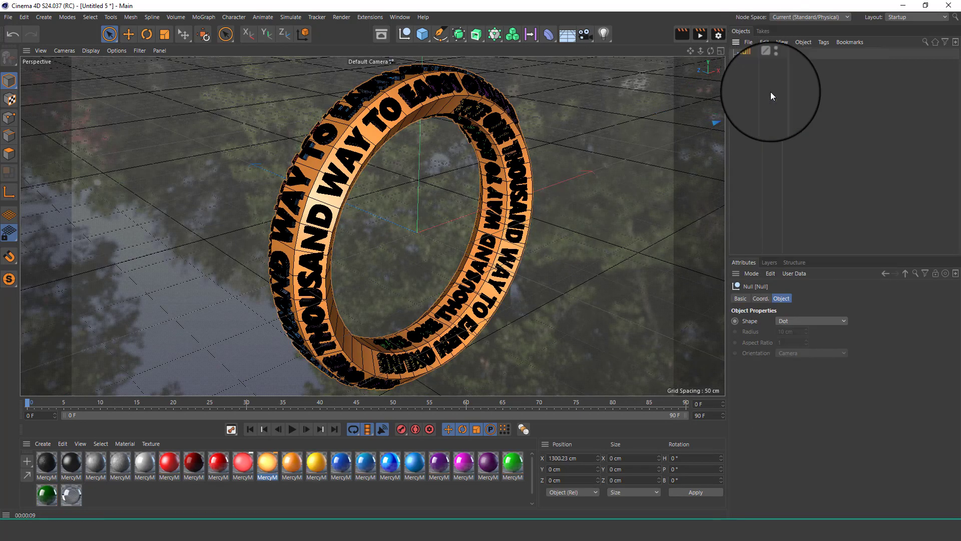
click(765, 42)
click(780, 103)
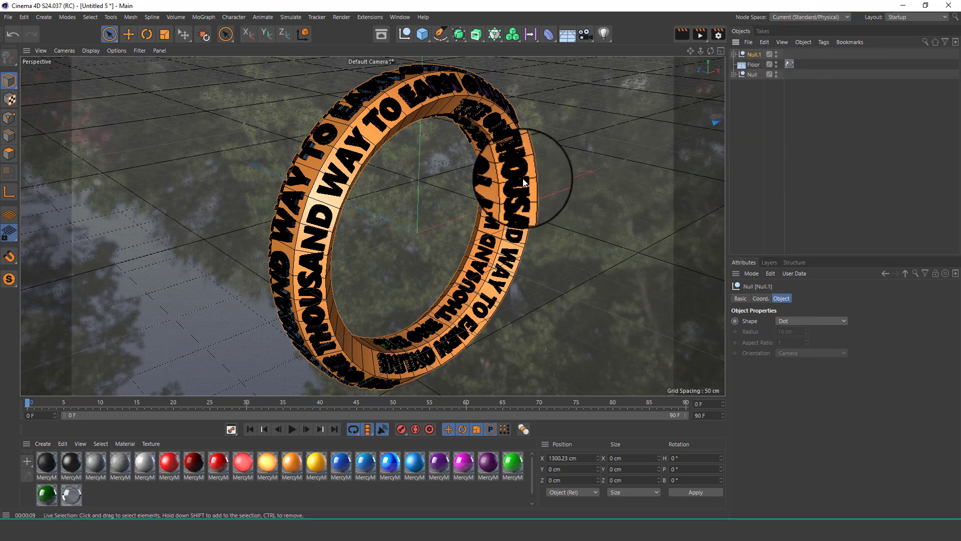
click(109, 34)
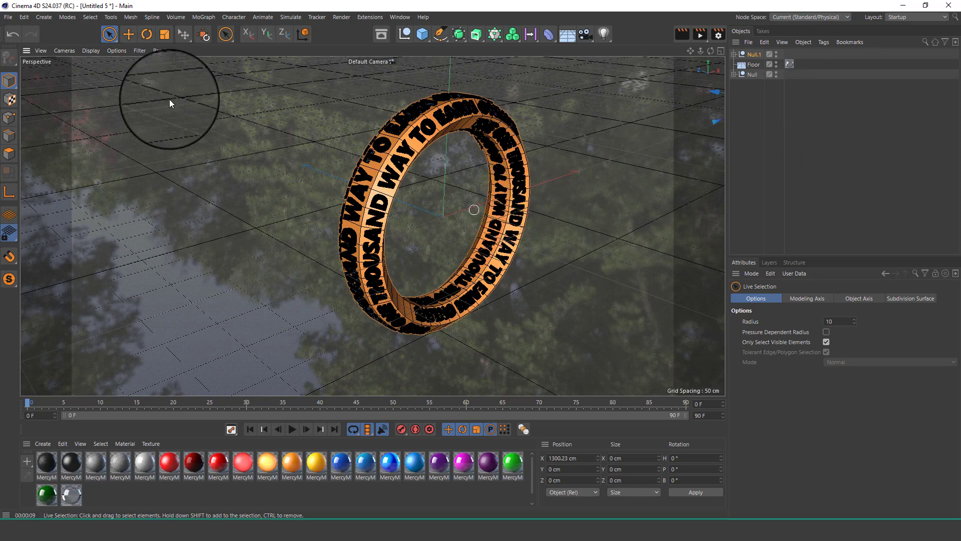
Move the duplicate ring group Null.1 left along X to about -589.662 cm
drag(538, 164, 546, 163)
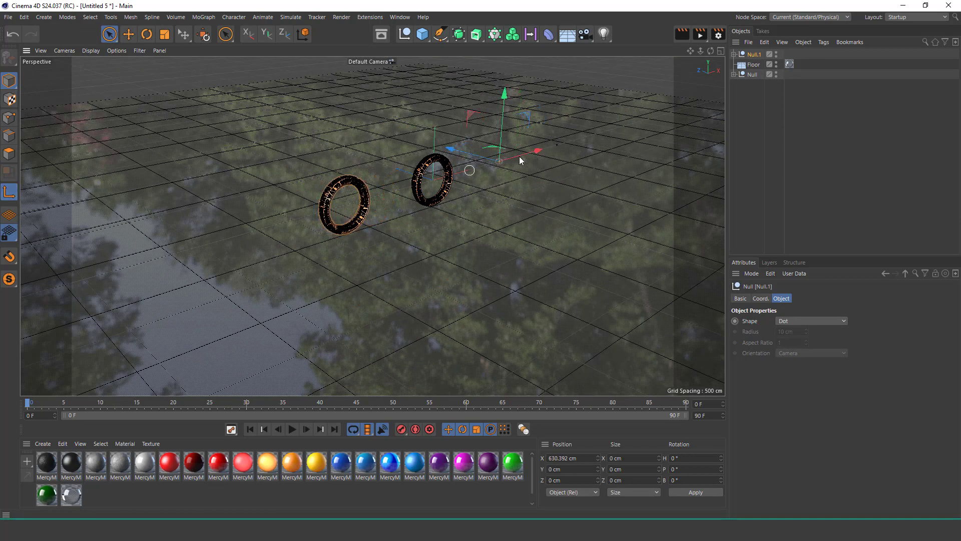
drag(389, 200, 423, 192)
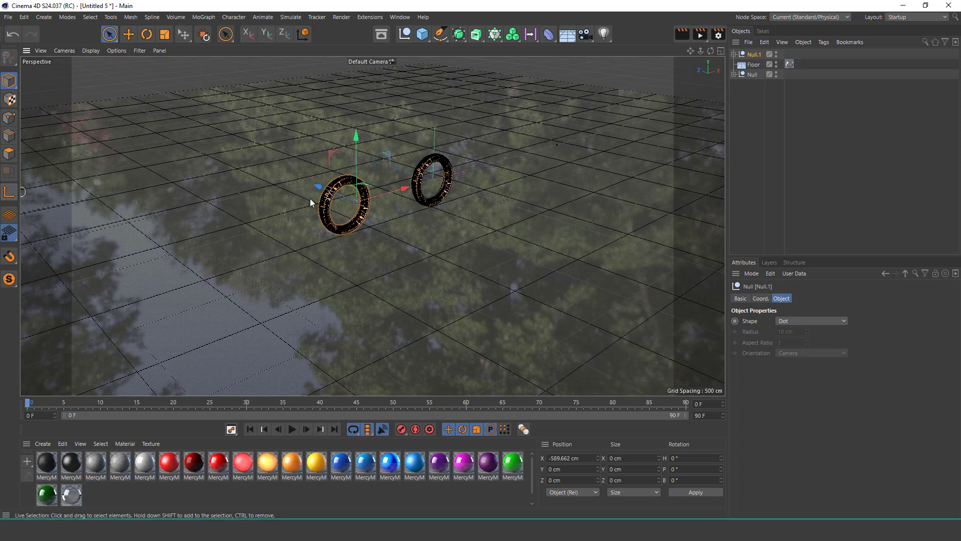
scroll(380, 180, up, 2)
scroll(400, 152, up, 2)
scroll(410, 139, up, 2)
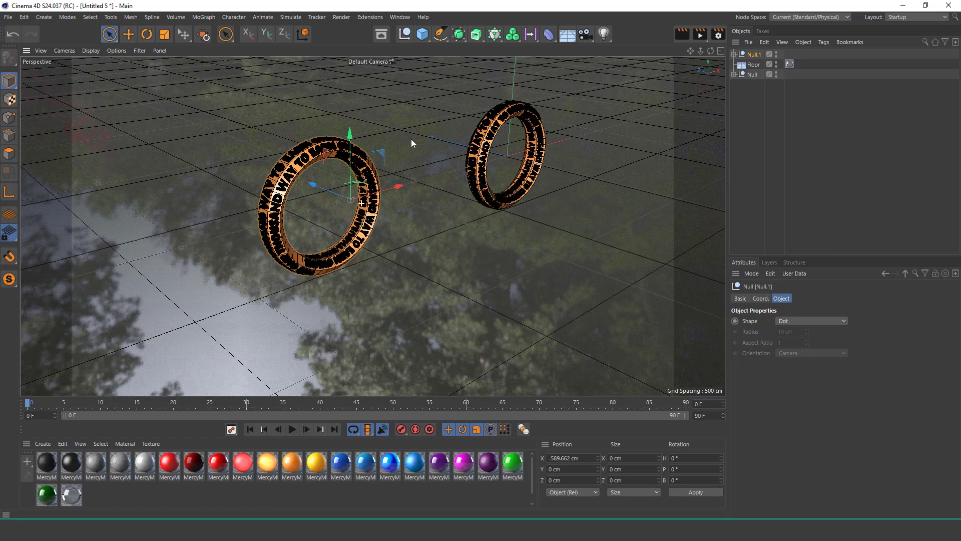
scroll(410, 140, up, 2)
Rotate Null.1 around its heading to about H 103°
click(147, 34)
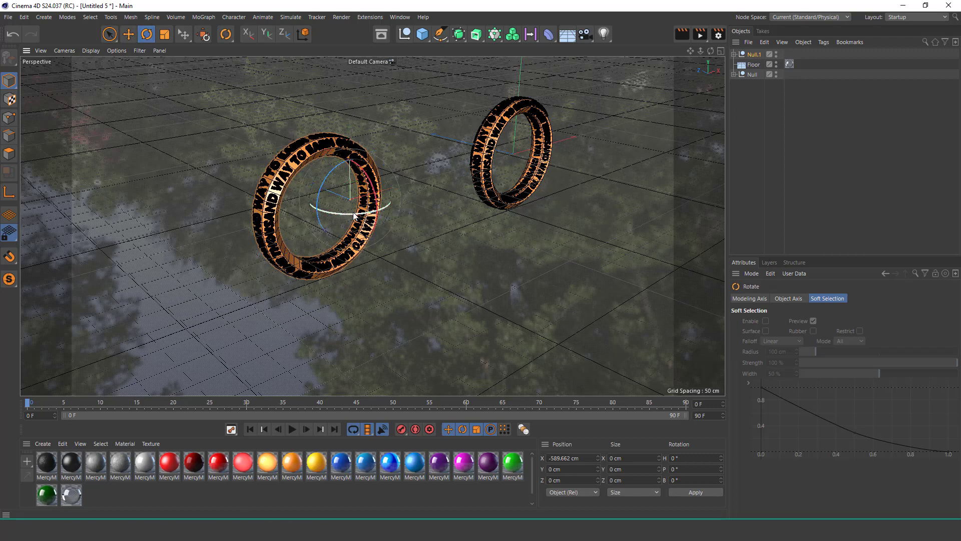
mouse_move(354, 217)
mouse_down()
mouse_move(389, 211)
mouse_move(379, 215)
mouse_up()
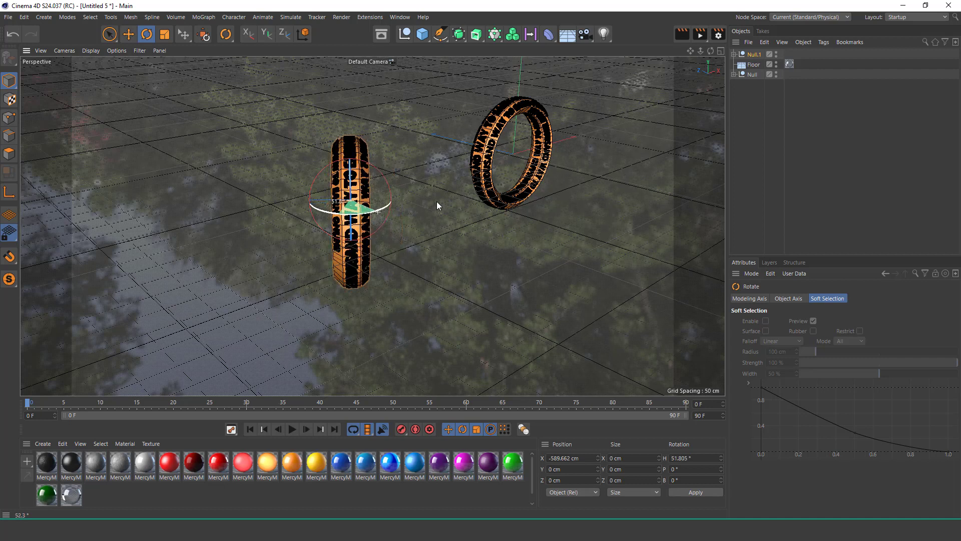
drag(436, 201, 445, 204)
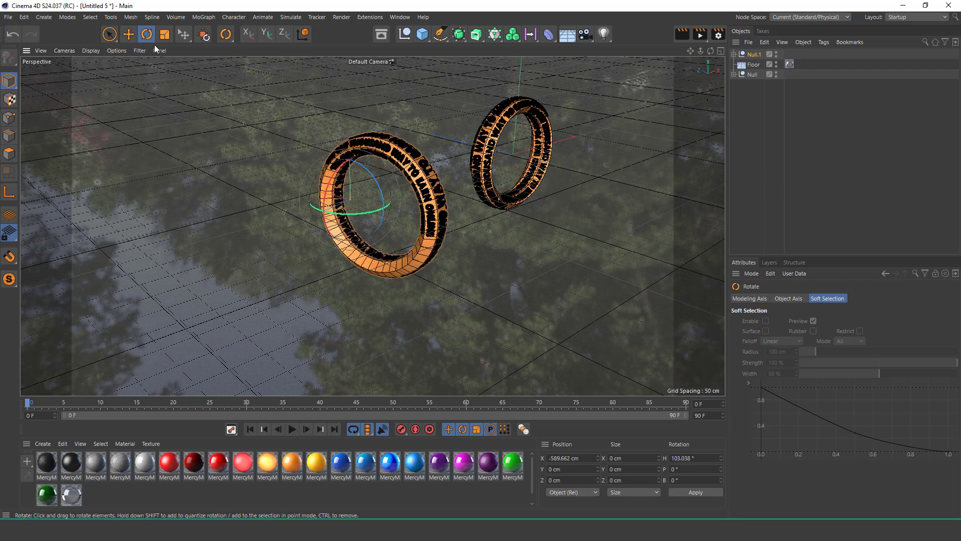
click(110, 35)
Select the Surface deformer under Text.5 inside the duplicate ring Null.1
scroll(461, 152, up, 5)
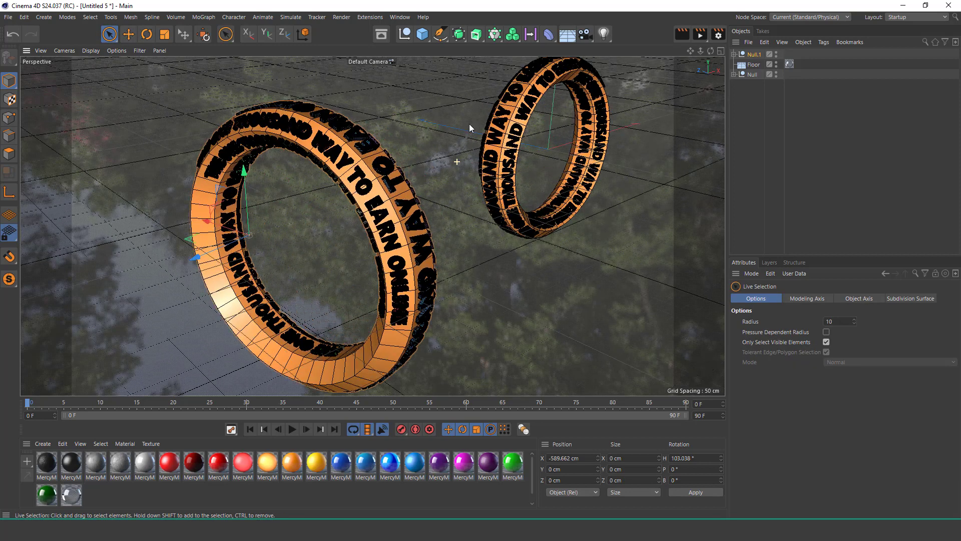
alt+drag(410, 180, 411, 179)
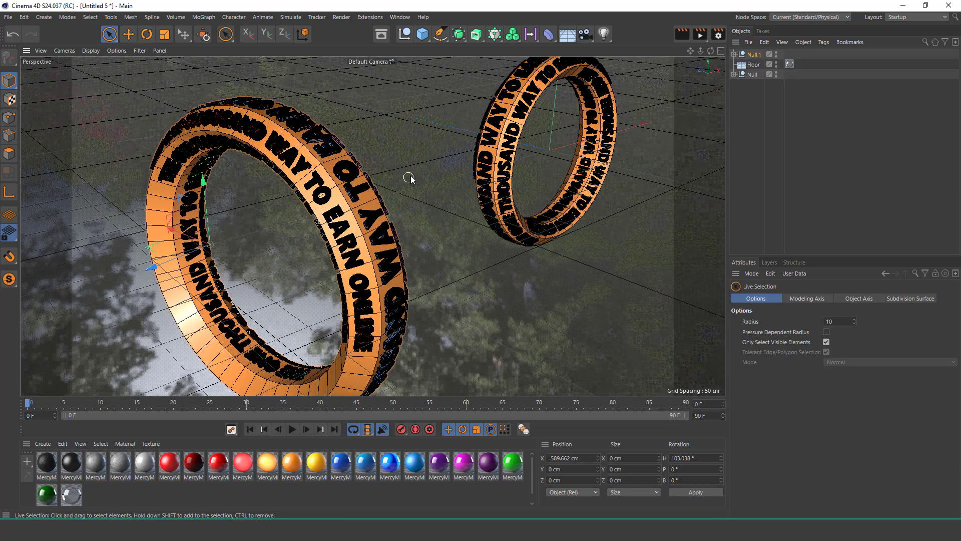
click(734, 54)
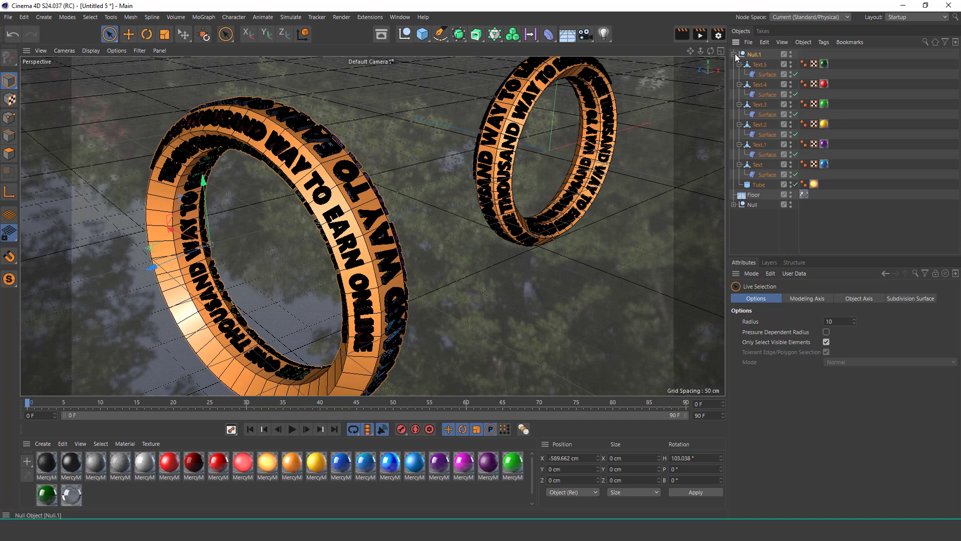
click(759, 65)
click(767, 75)
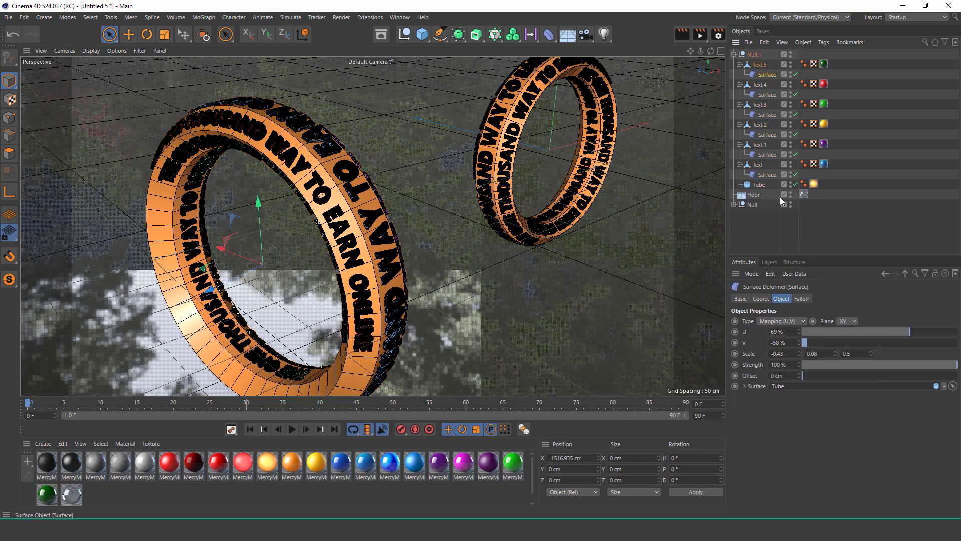
Set the Surface deformer's U to 87% and its Scale X to -0.55
click(798, 329)
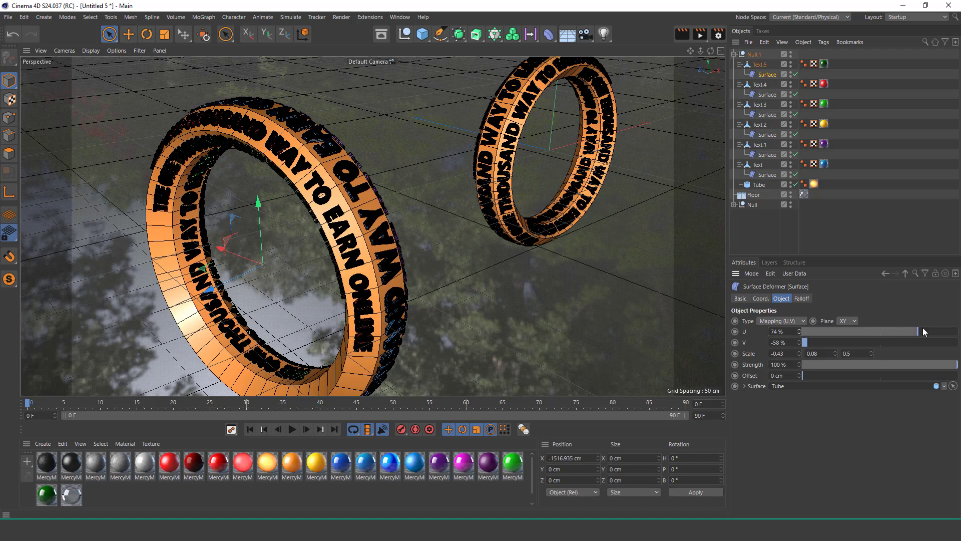
drag(923, 327, 937, 329)
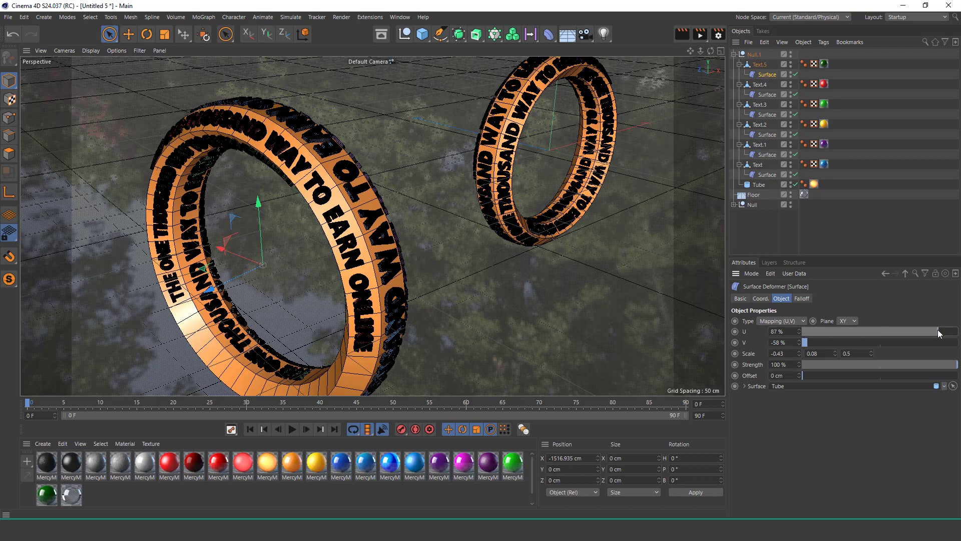
click(798, 352)
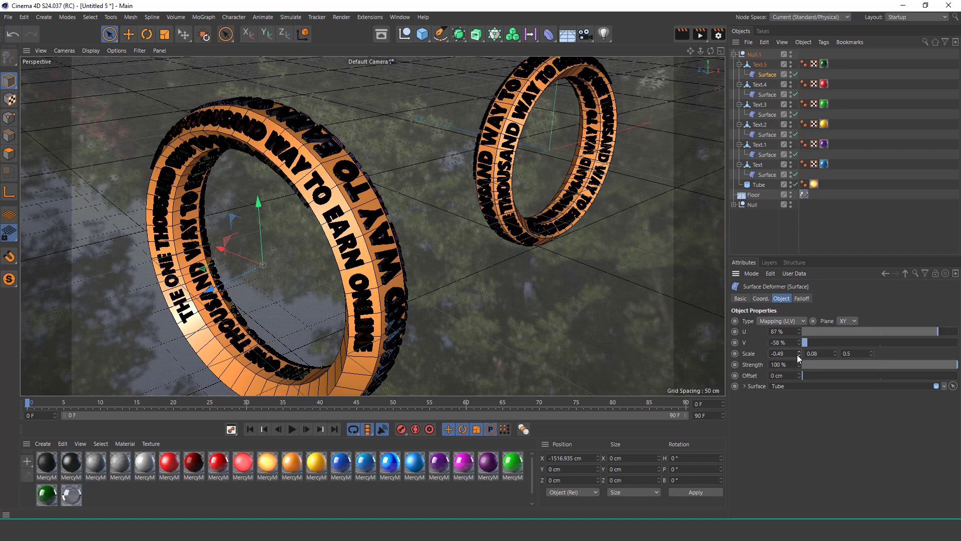
drag(797, 355, 630, 262)
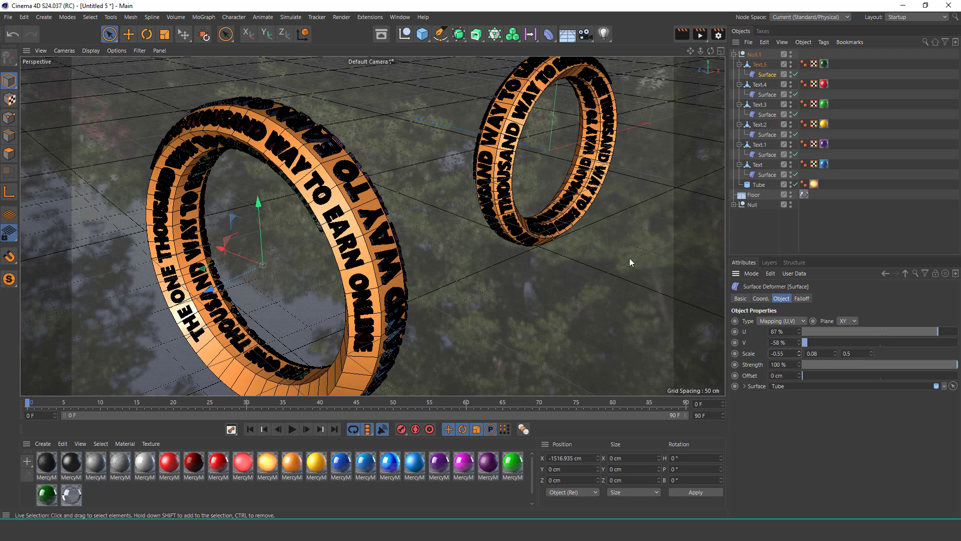
mouse_move(538, 216)
alt+mouse_down()
mouse_move(479, 226)
mouse_move(467, 194)
mouse_move(473, 212)
alt+mouse_up()
Frame the two orange rings side by side over the reflective floor and render a viewport preview
scroll(473, 212, up, 1)
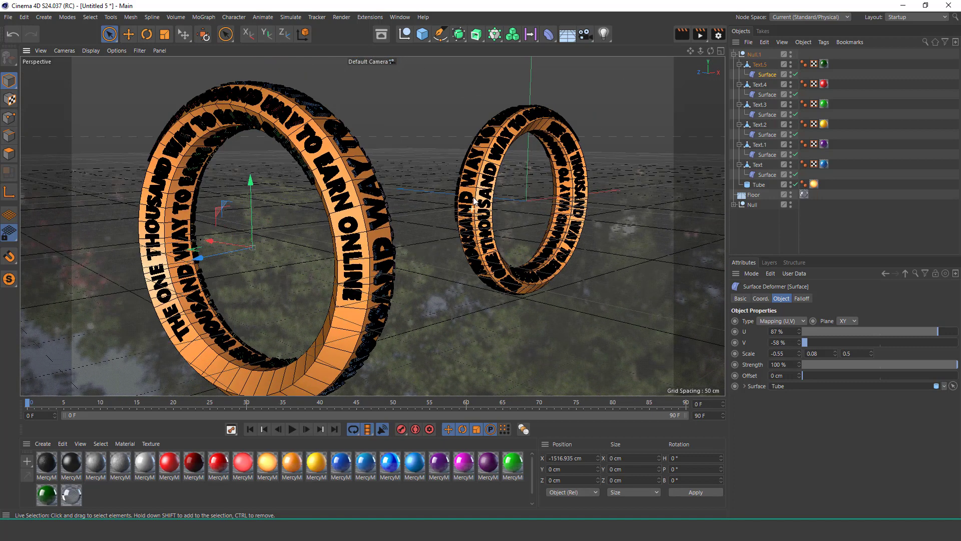
scroll(474, 208, up, 1)
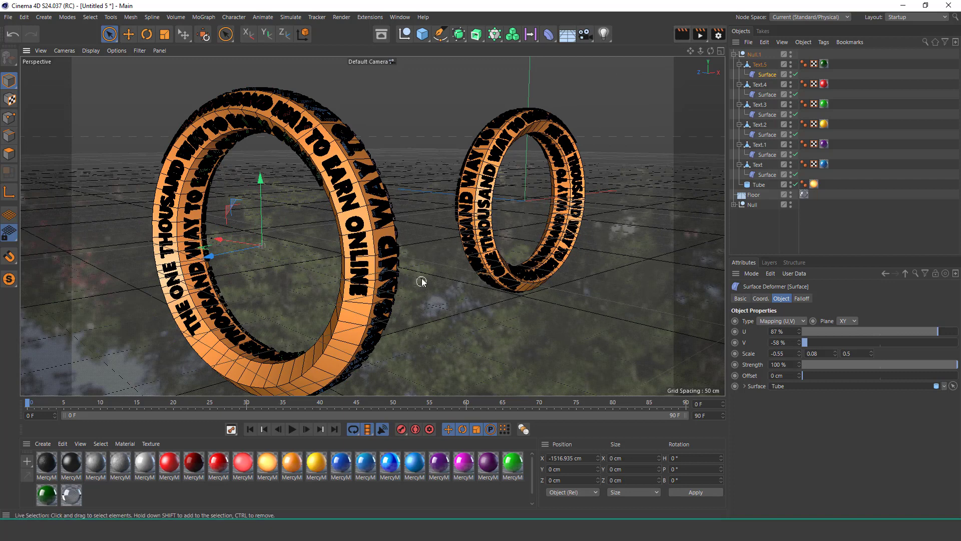
alt+drag(423, 283, 420, 275)
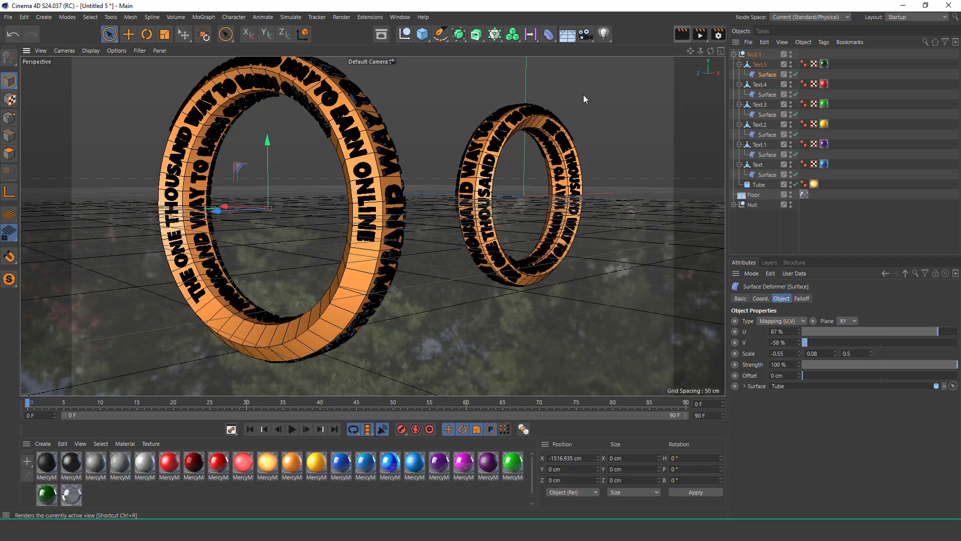
alt+drag(468, 212, 464, 217)
click(679, 38)
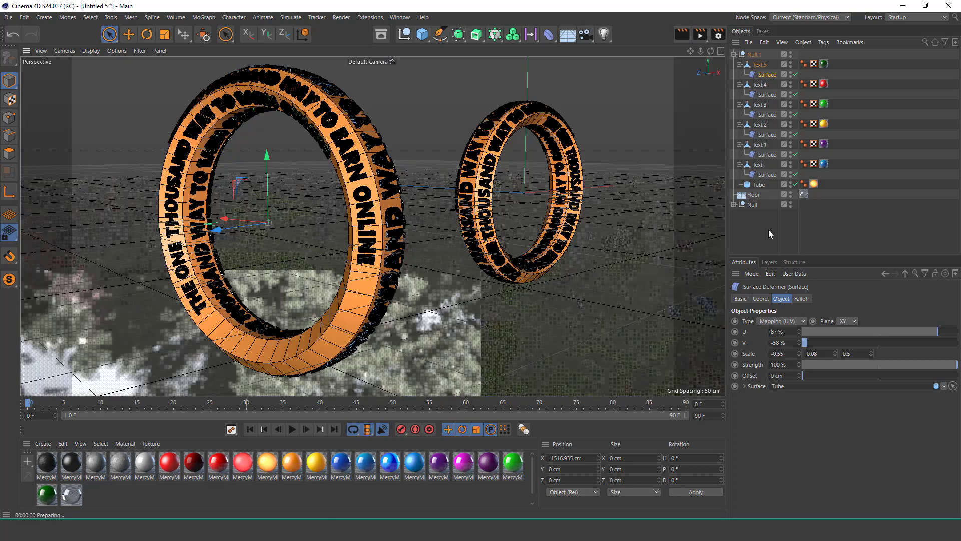